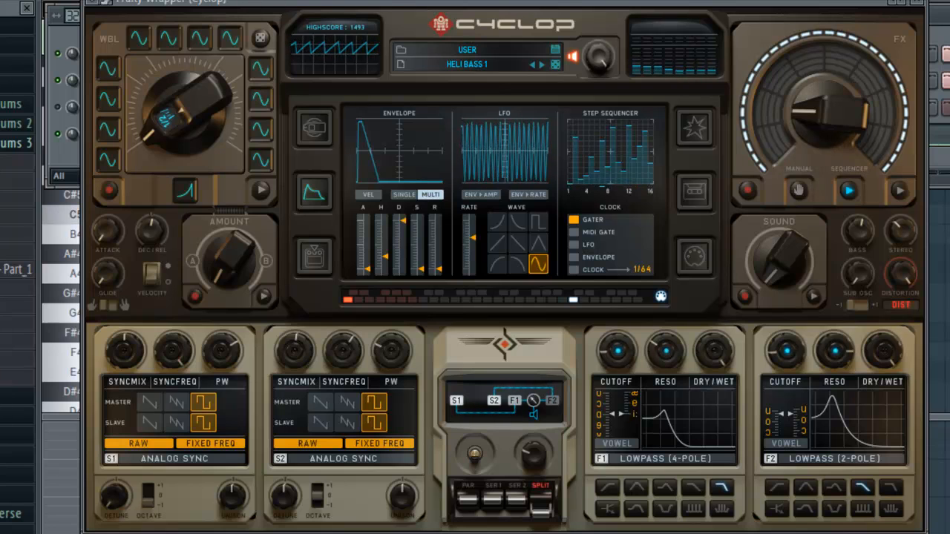
- Stop playback and examine the Cyclop channel's note pattern in Pattern 1 along the length of its piano roll
key("space")
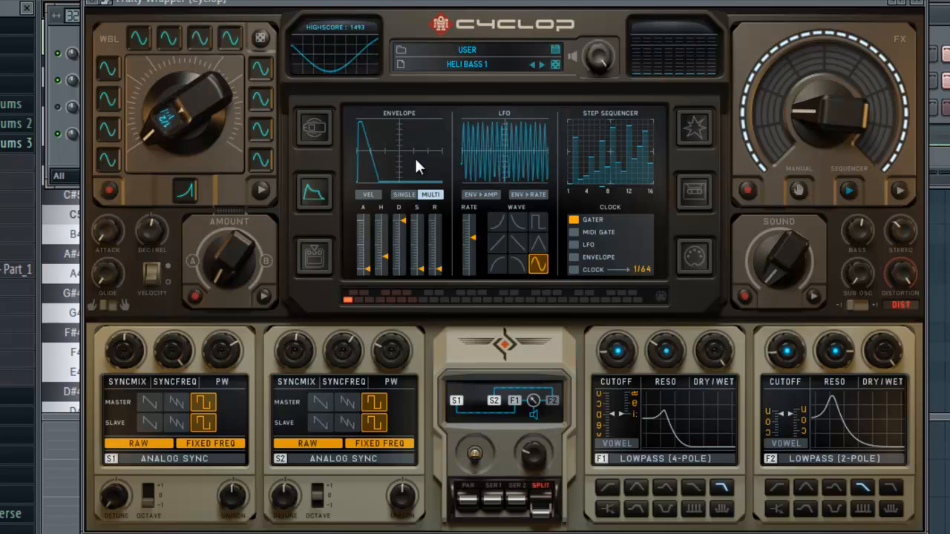
left_click(66, 148)
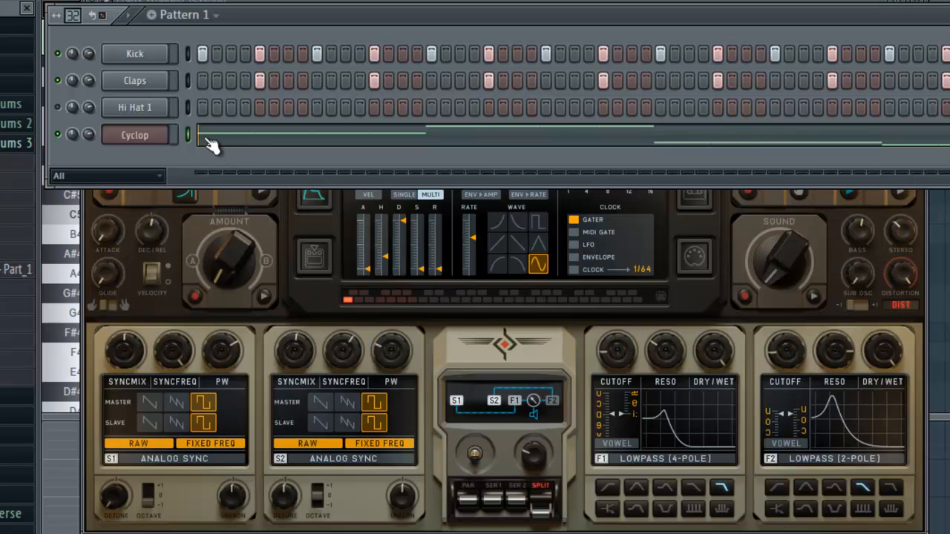
left_click(274, 141)
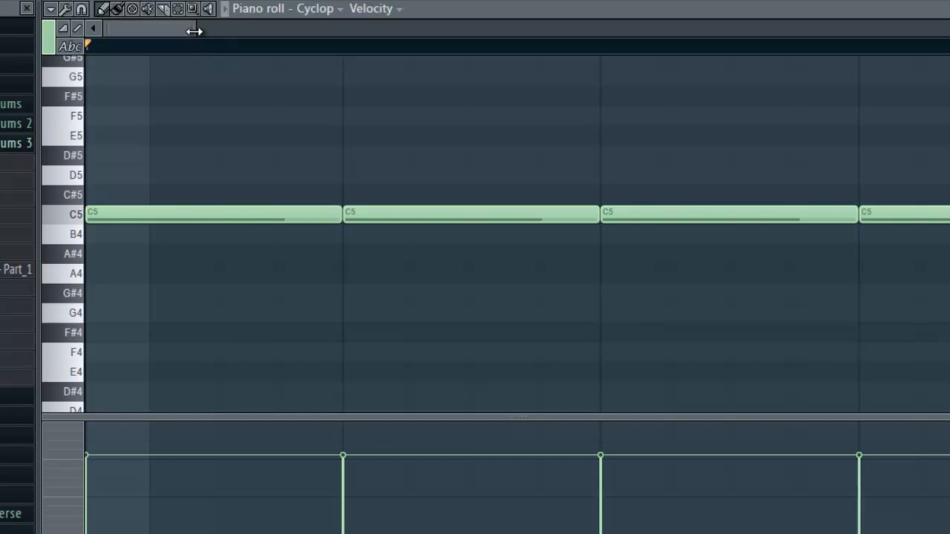
left_click_drag(191, 28, 735, 28)
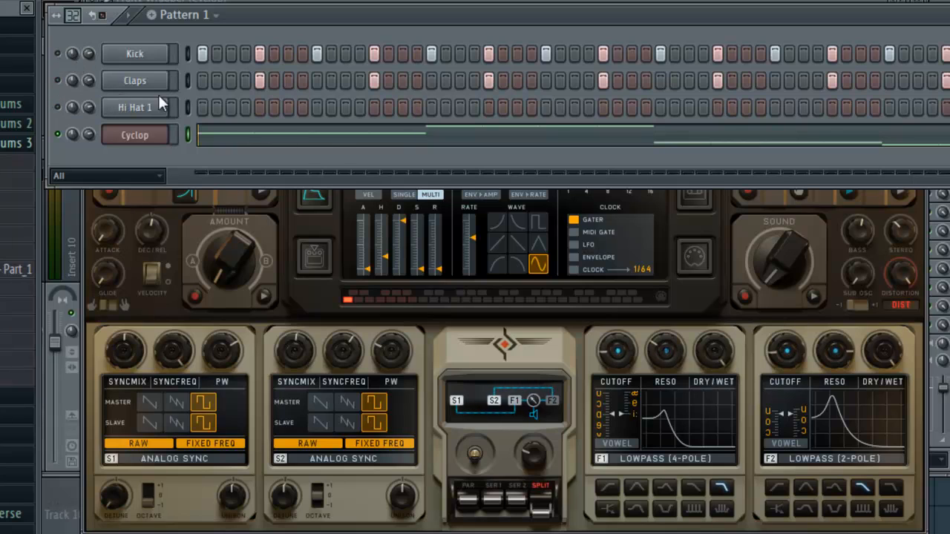
key("space")
- Reopen the Cyclop channel's synth window and load the DEFAULT preset from the USER bank
left_click(133, 135)
left_click(151, 141)
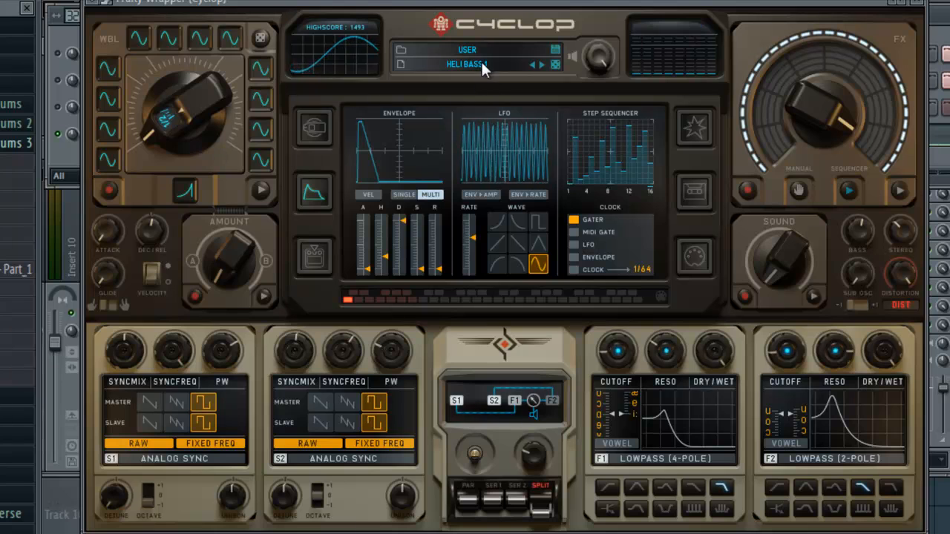
left_click(461, 65)
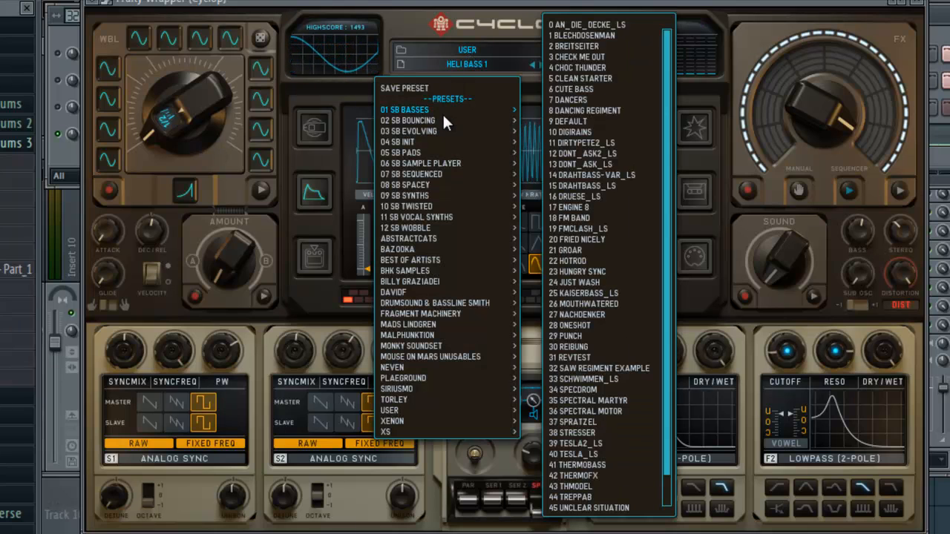
mouse_move(410, 410)
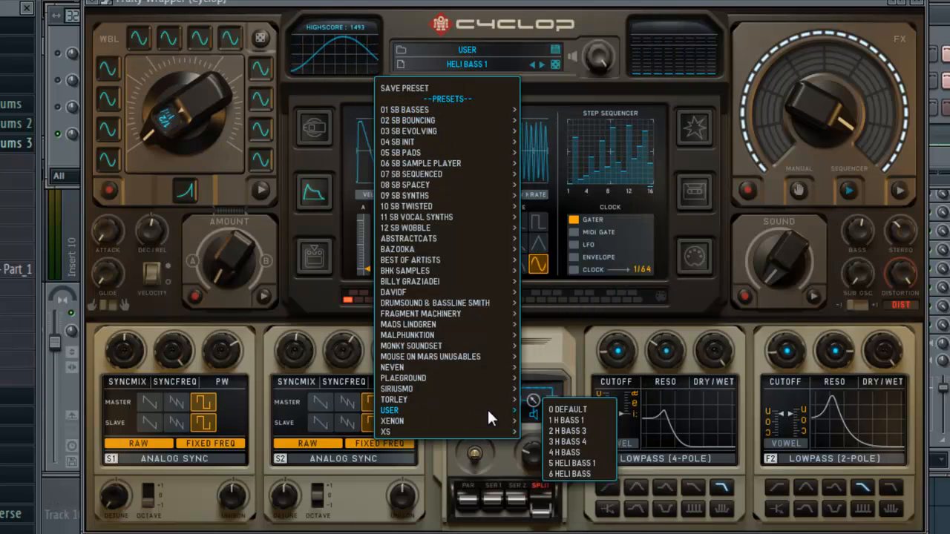
left_click(565, 409)
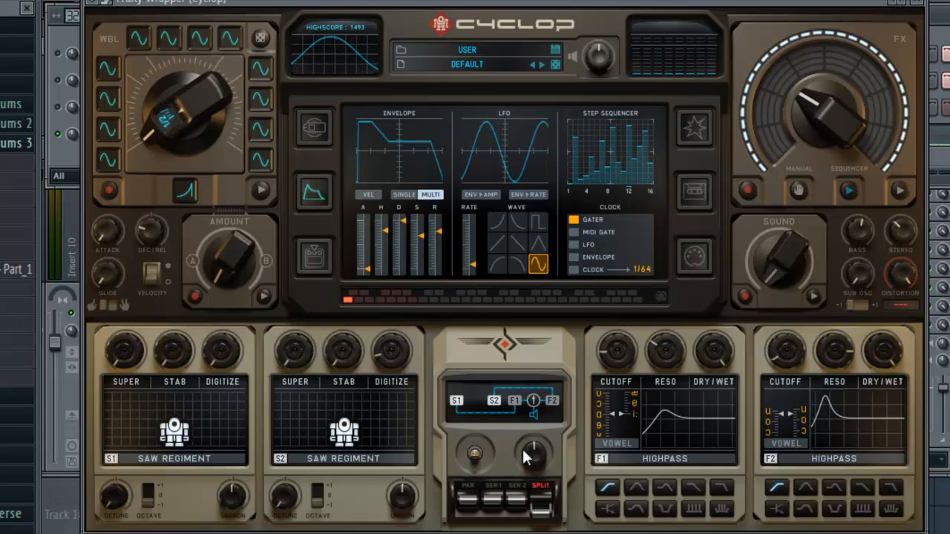
- Shift the filter mix fully to F1 and set synth S1 to Analog Sync
left_click_drag(538, 460, 538, 511)
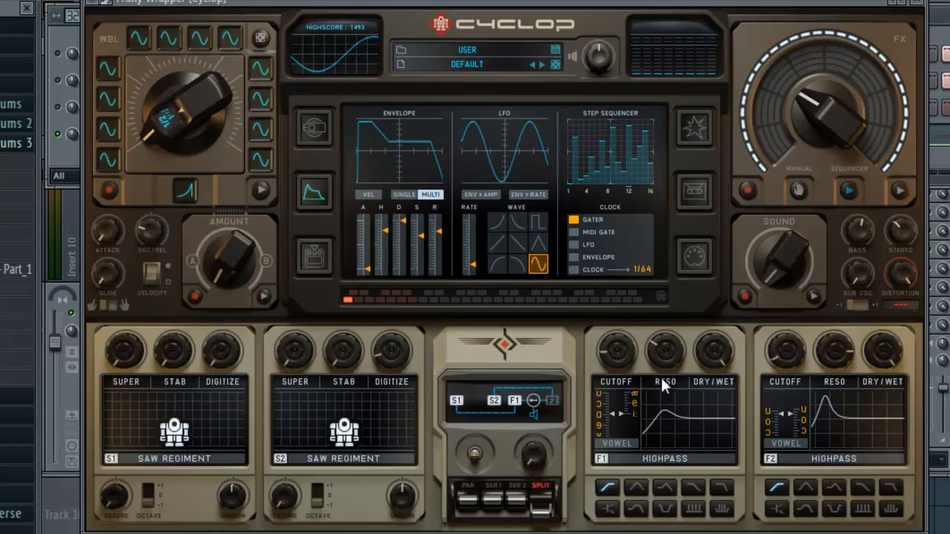
left_click(169, 455)
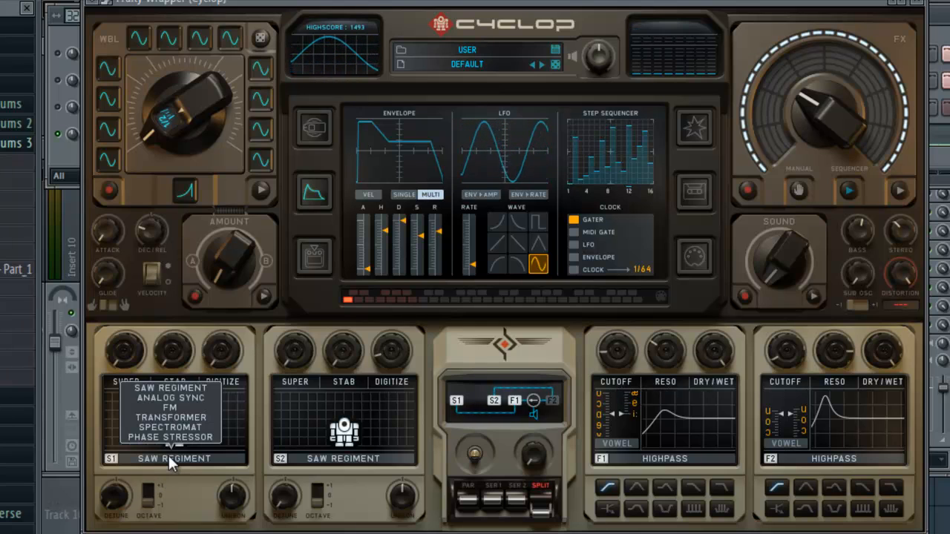
left_click(167, 408)
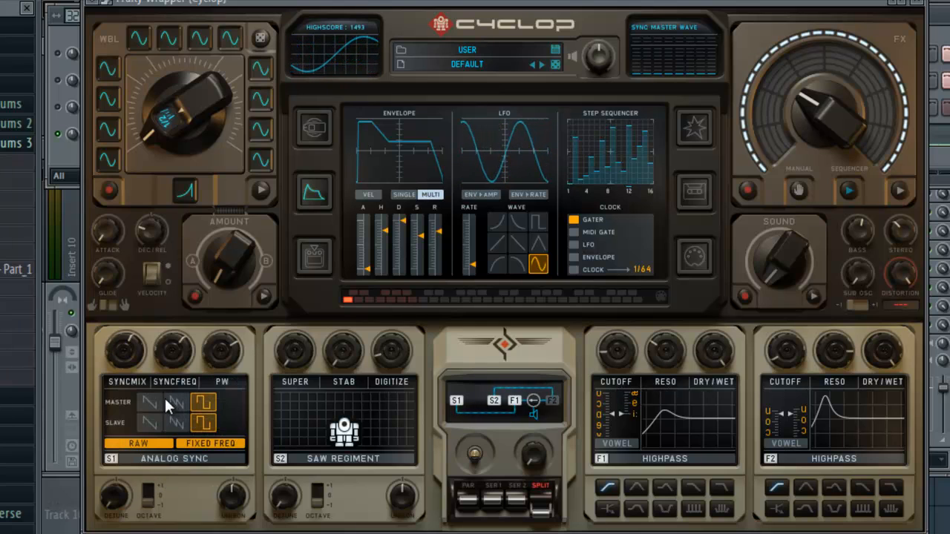
- Adjust S1's pulse width and sync frequency, with sync mix at 0 and decay/release at 4.85 s
left_click_drag(221, 355, 215, 309)
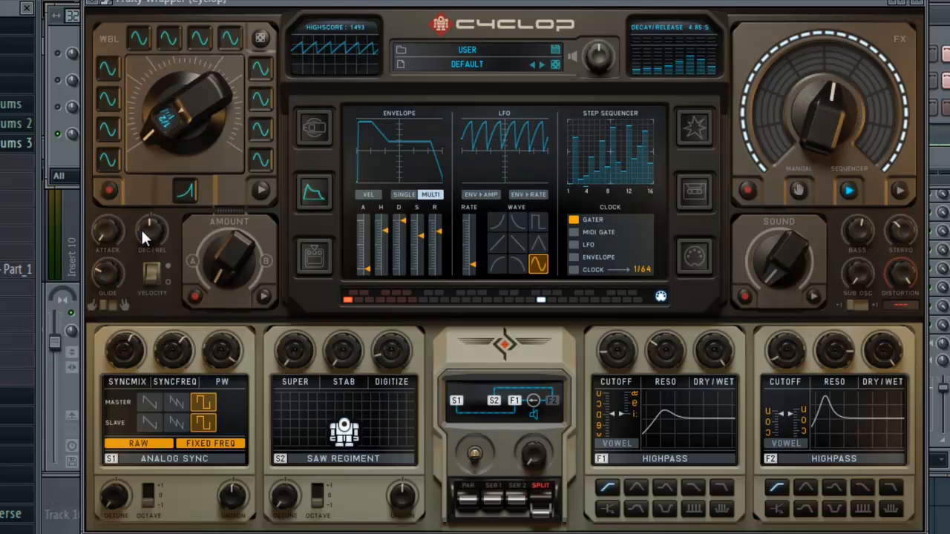
left_click_drag(139, 234, 139, 228)
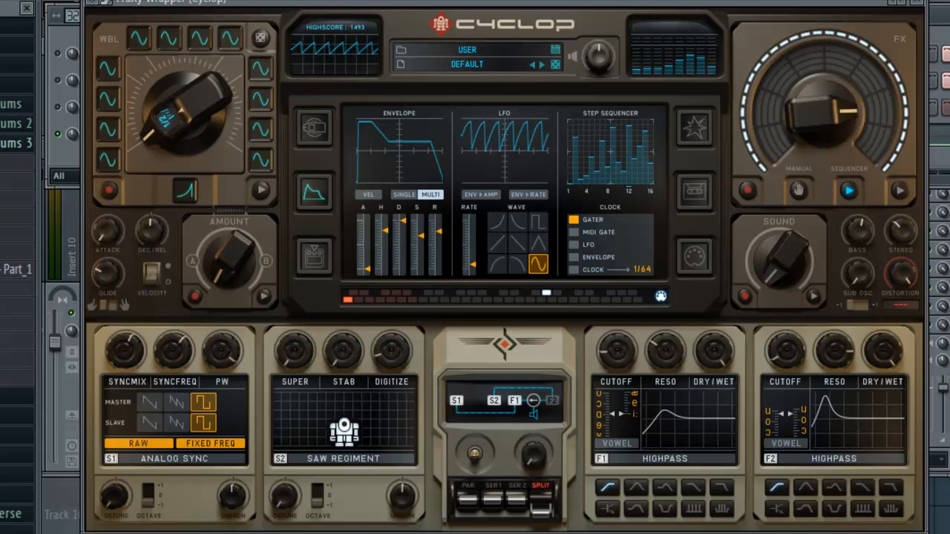
left_click_drag(174, 348, 181, 324)
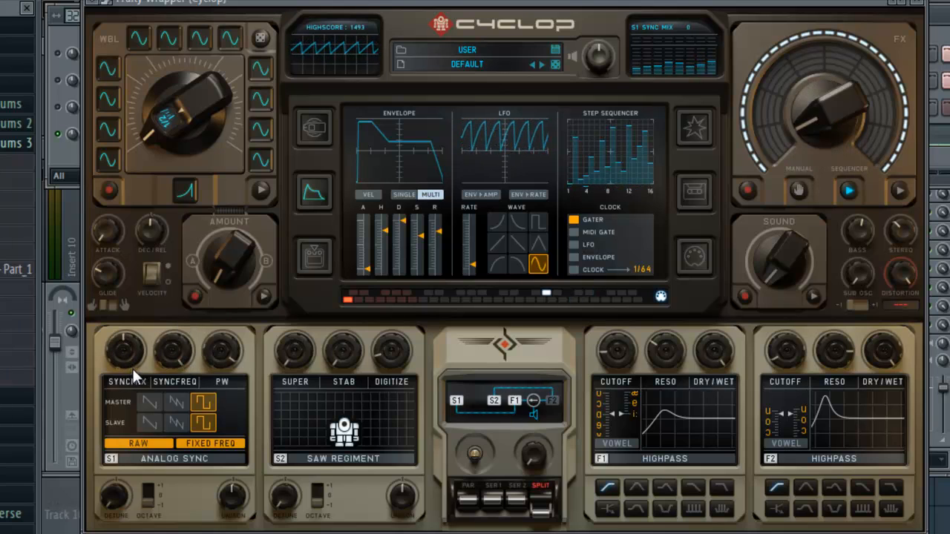
mouse_move(172, 356)
left_mouse_down()
mouse_move(174, 394)
mouse_move(163, 359)
mouse_move(168, 371)
left_mouse_up()
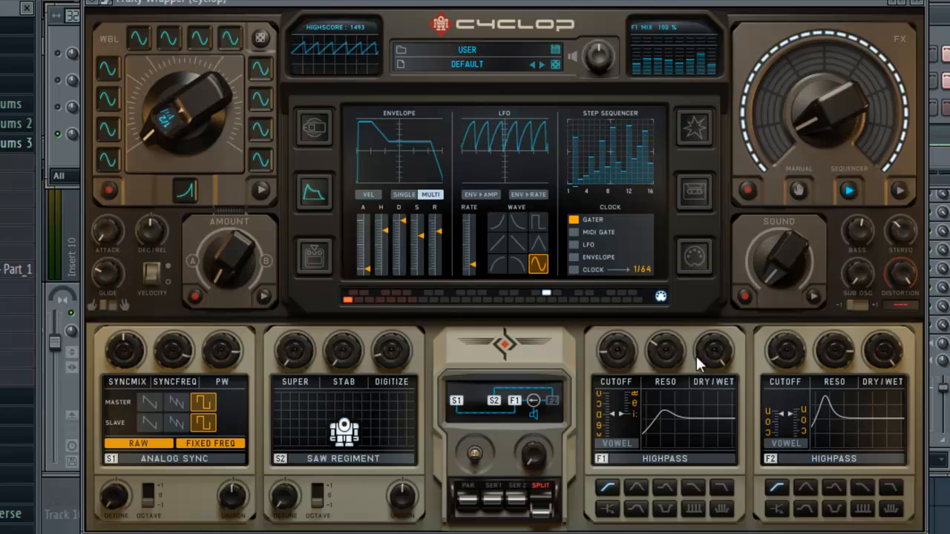
- Raise filter F1's cutoff to about 88.5% and compare the Lowpass (2-Pole) and Highpass types
left_click_drag(624, 354, 635, 236)
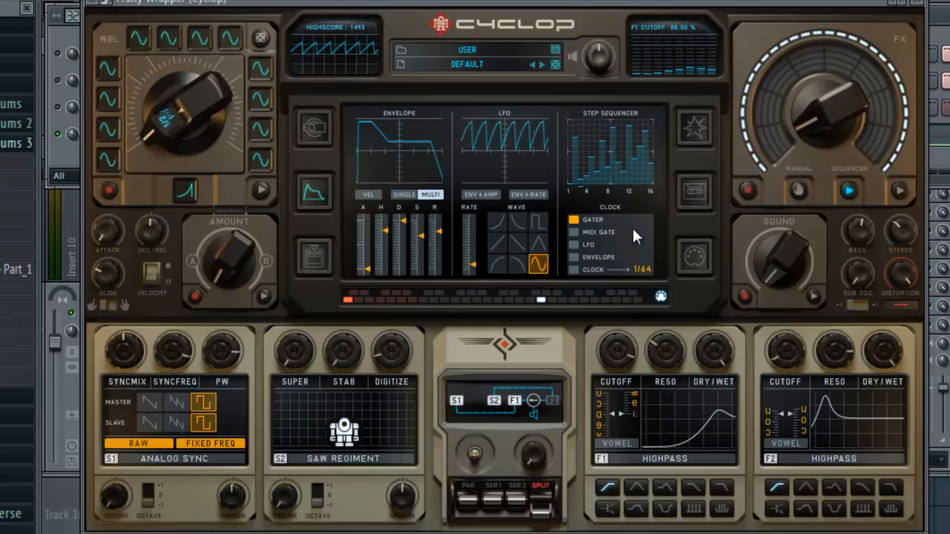
left_click(666, 496)
left_click(687, 491)
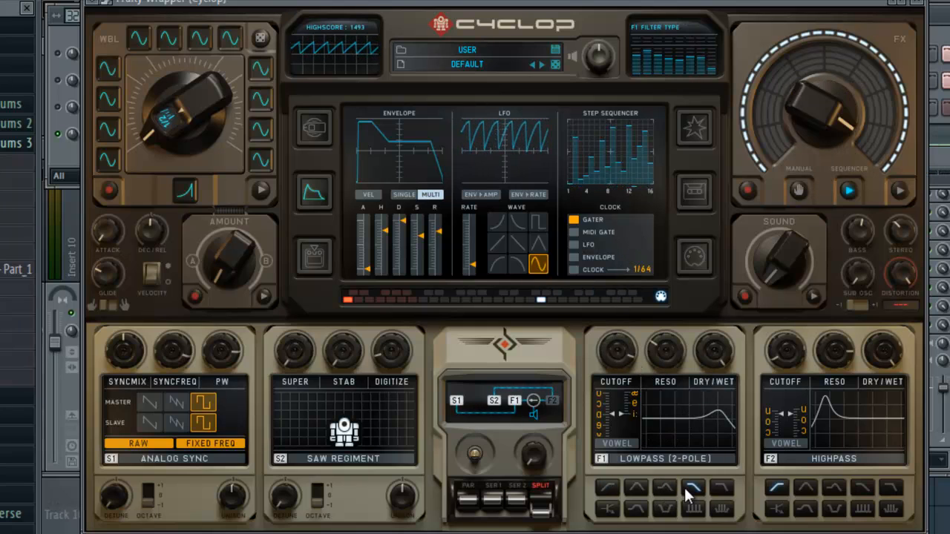
left_click(635, 488)
left_click(615, 485)
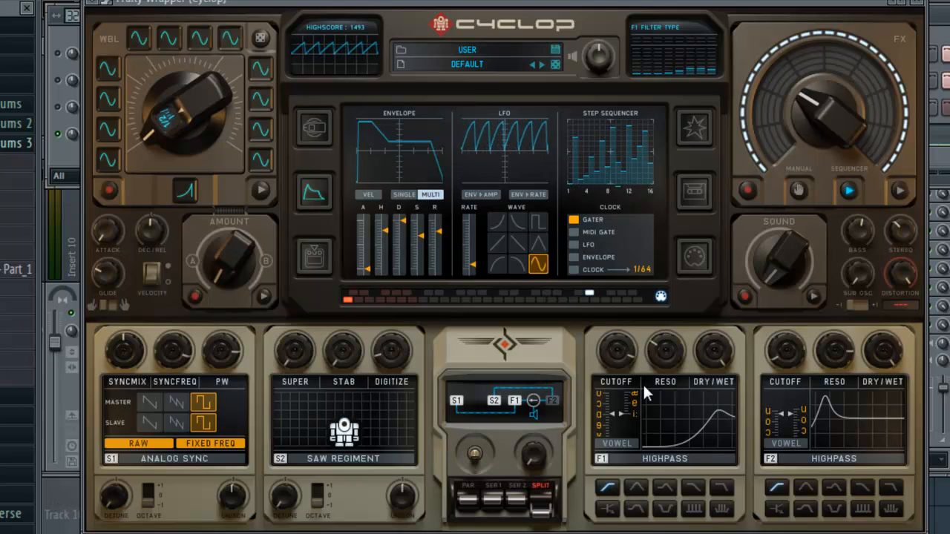
- Raise filter F1's resonance, change its type to Lowpass (4-Pole) and set the cutoff to 87%
left_click_drag(672, 348, 672, 300)
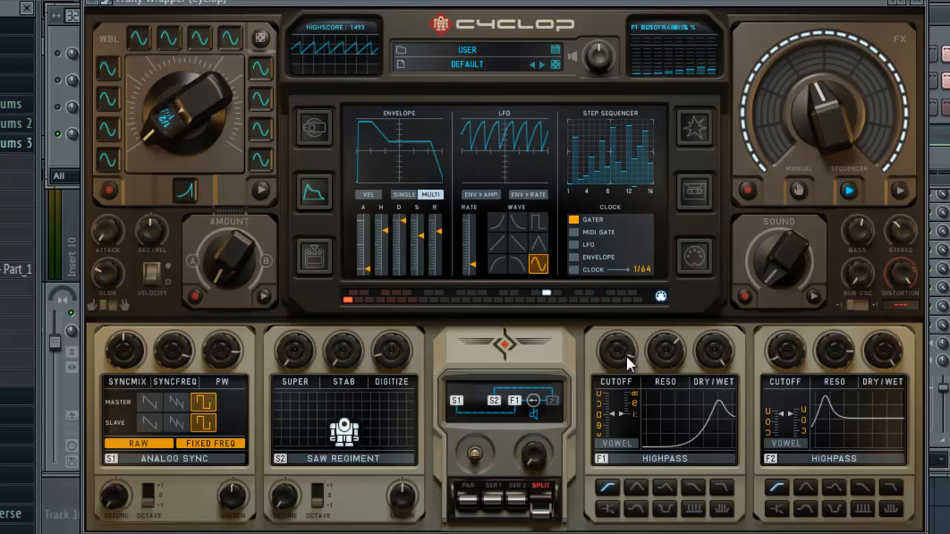
left_click_drag(628, 364, 623, 389)
left_click(695, 486)
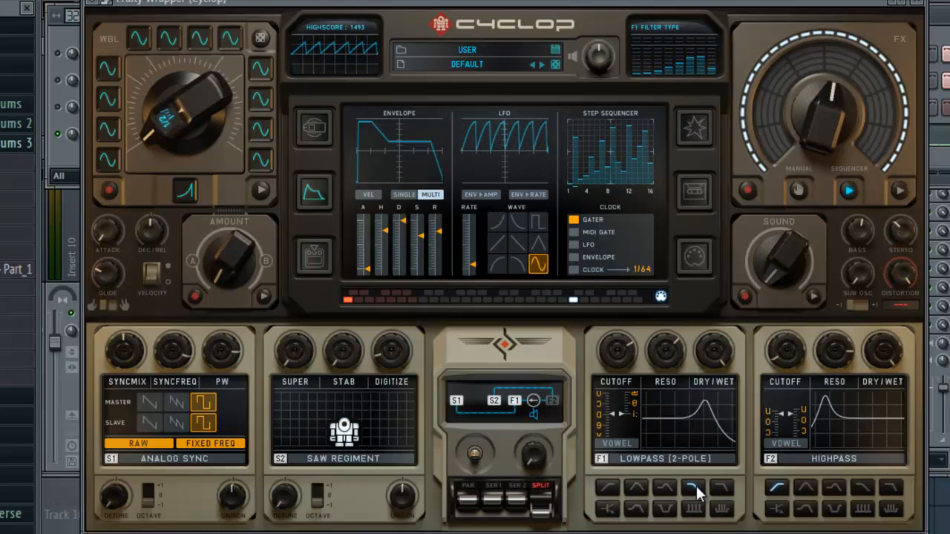
mouse_move(629, 351)
left_mouse_down()
mouse_move(642, 462)
mouse_move(627, 458)
mouse_move(622, 440)
mouse_move(631, 341)
left_mouse_up()
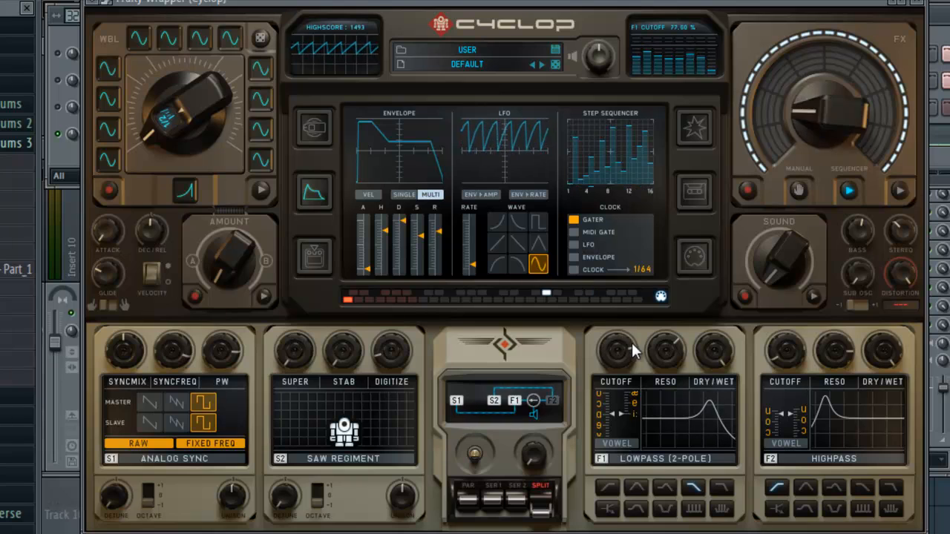
left_click(719, 487)
left_click_drag(630, 353, 628, 349)
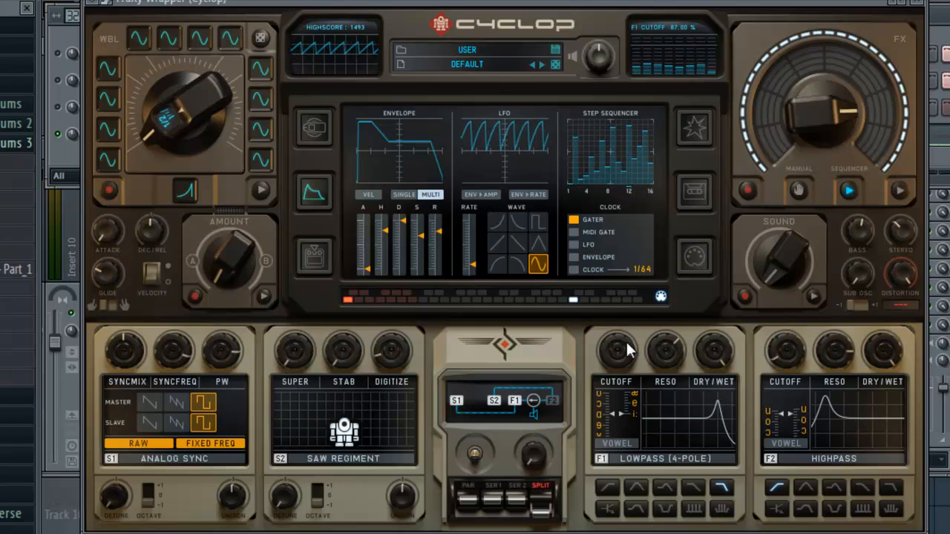
- Set the F1/F2 mix to 100% toward F2 and switch synth S2 to Analog Sync
left_click_drag(539, 446, 579, 206)
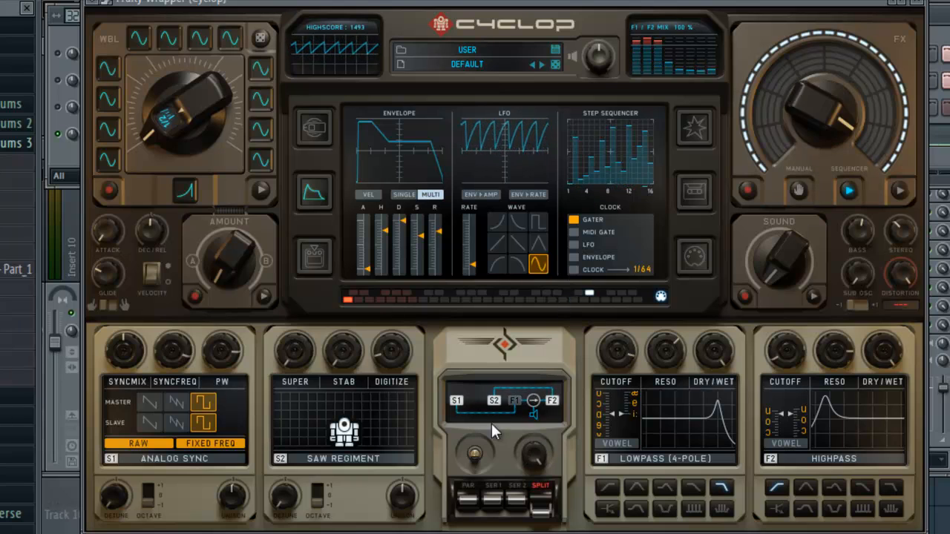
left_click(316, 459)
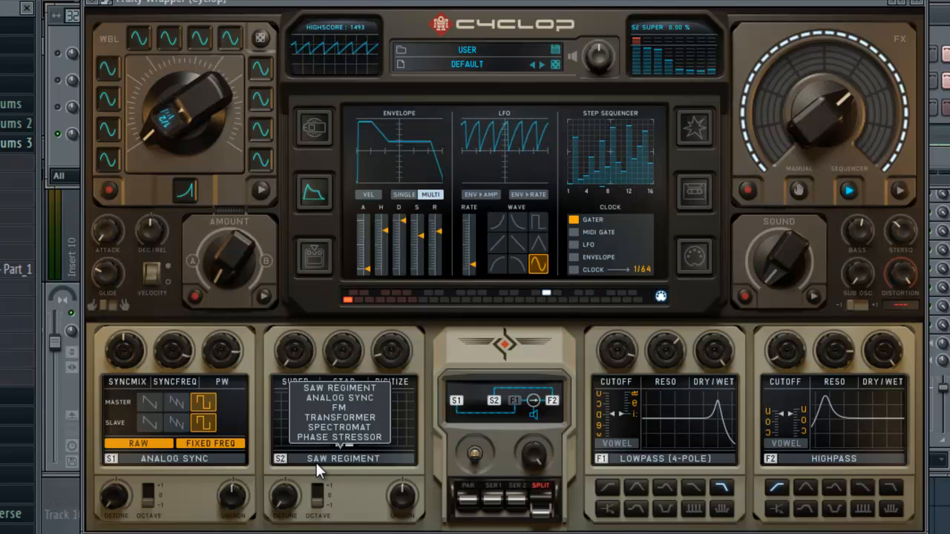
left_click(315, 399)
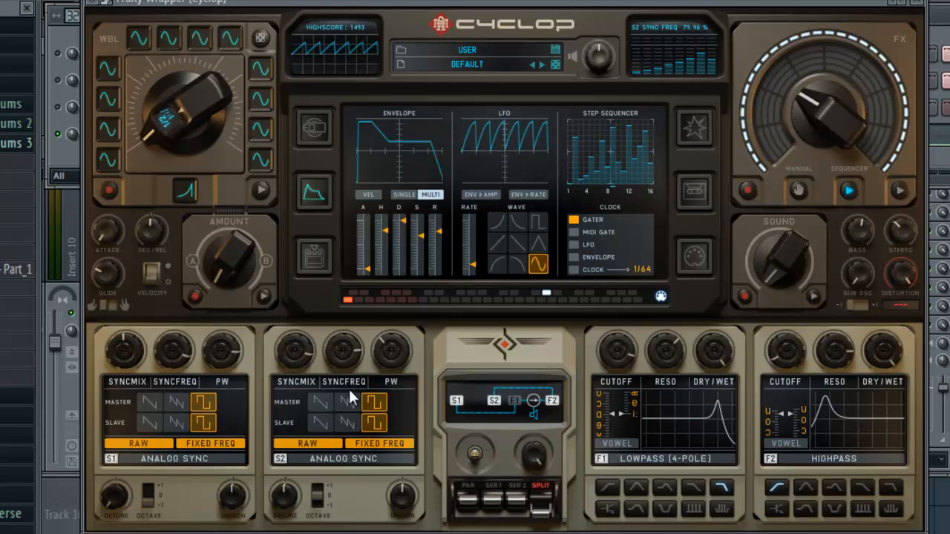
- Set S2's pulse width to about -10% and its sync frequency to about 28.5%
left_click_drag(353, 398, 356, 420)
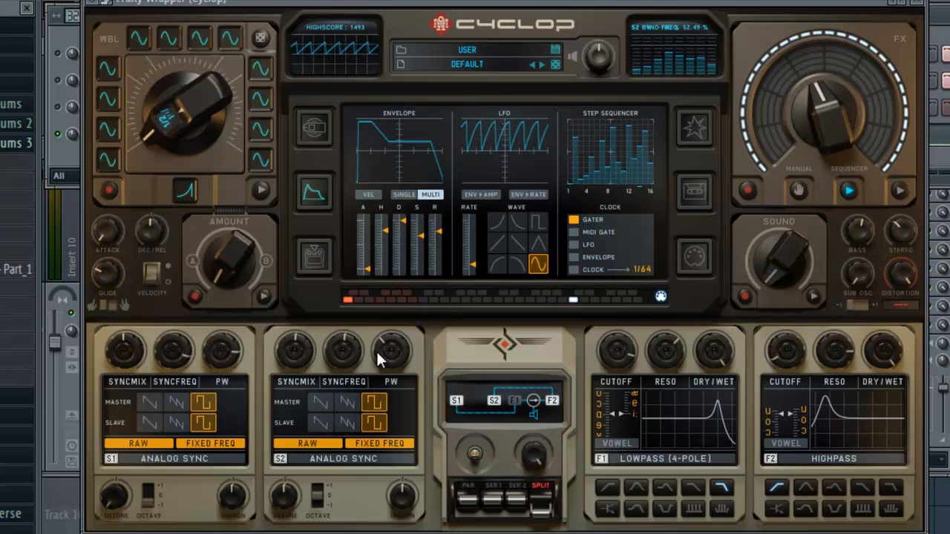
left_click_drag(377, 352, 373, 311)
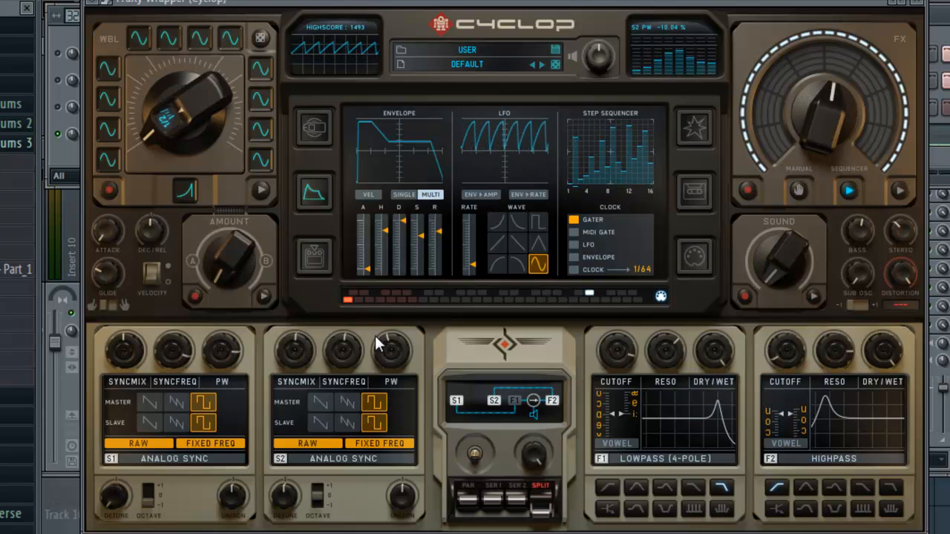
left_click_drag(343, 348, 334, 394)
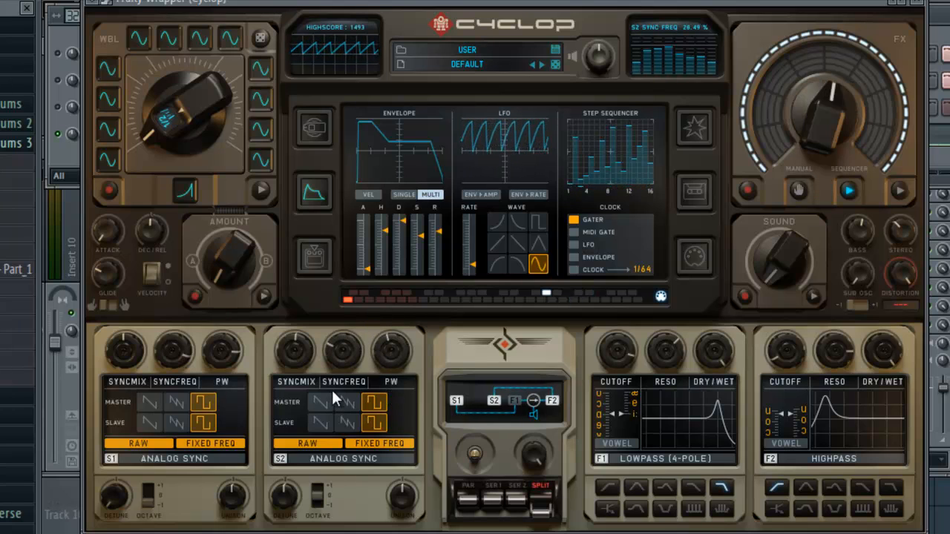
- Try the lowpass types on filter F2 with its cutoff raised
left_click(862, 487)
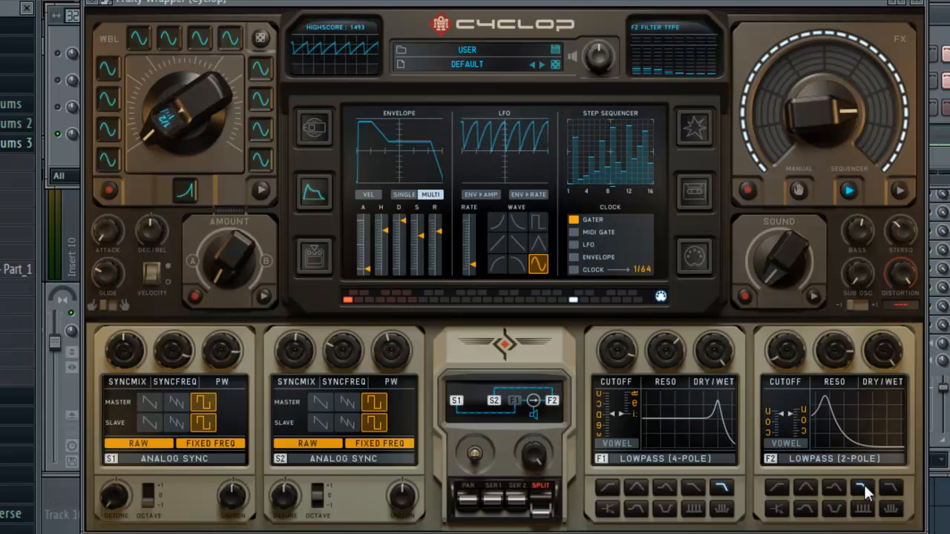
left_click_drag(788, 327, 792, 210)
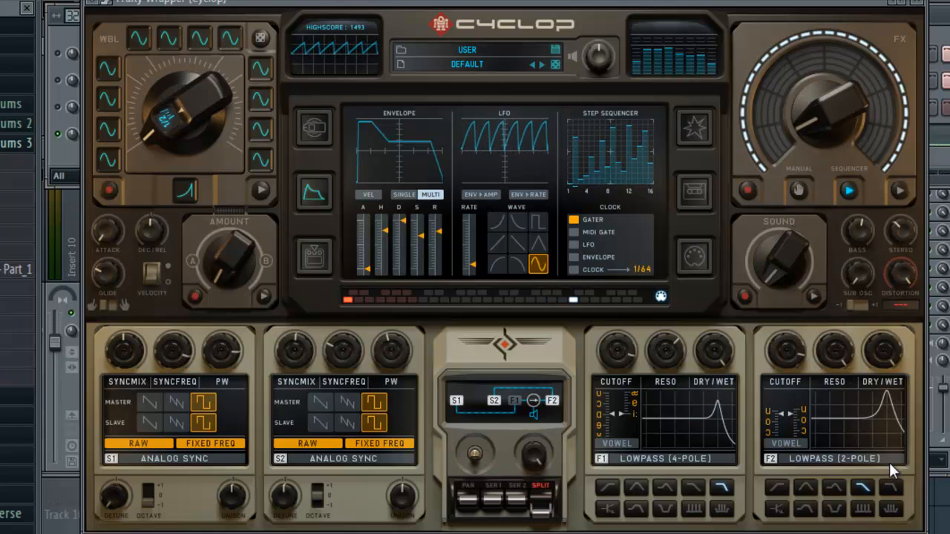
left_click(892, 484)
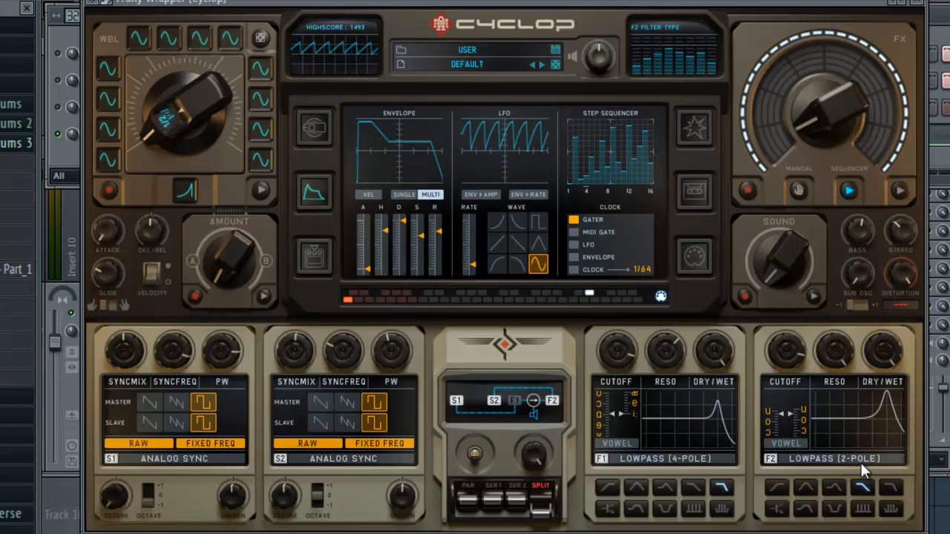
- Choose the Ripple type for filter F2 after comparing it with the neighbouring comb-like type, and lower its resonance to 44.50%
left_click(868, 510)
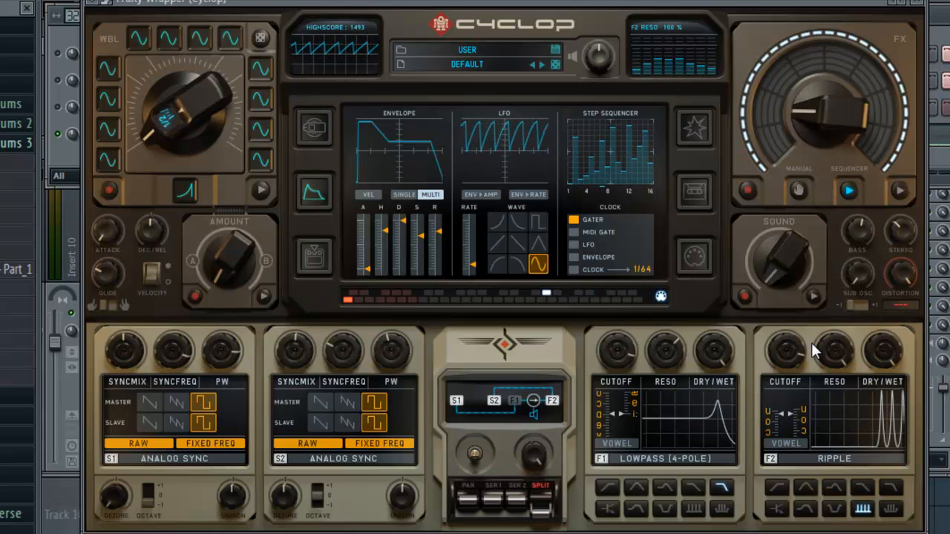
left_click_drag(797, 349, 821, 437)
left_click(888, 508)
left_click_drag(789, 352, 814, 405)
left_click(865, 508)
left_click_drag(833, 355, 833, 427)
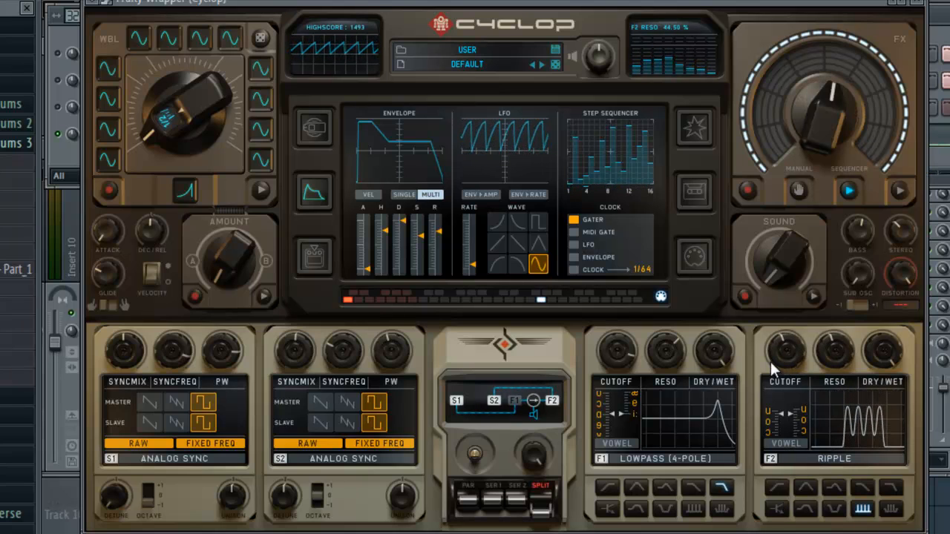
- Raise F2's resonance, then set the F2 cutoff to 3.50% and the F1 cutoff to 10.50%
left_click_drag(770, 362, 823, 327)
left_click_drag(828, 359, 825, 277)
left_click_drag(792, 358, 786, 445)
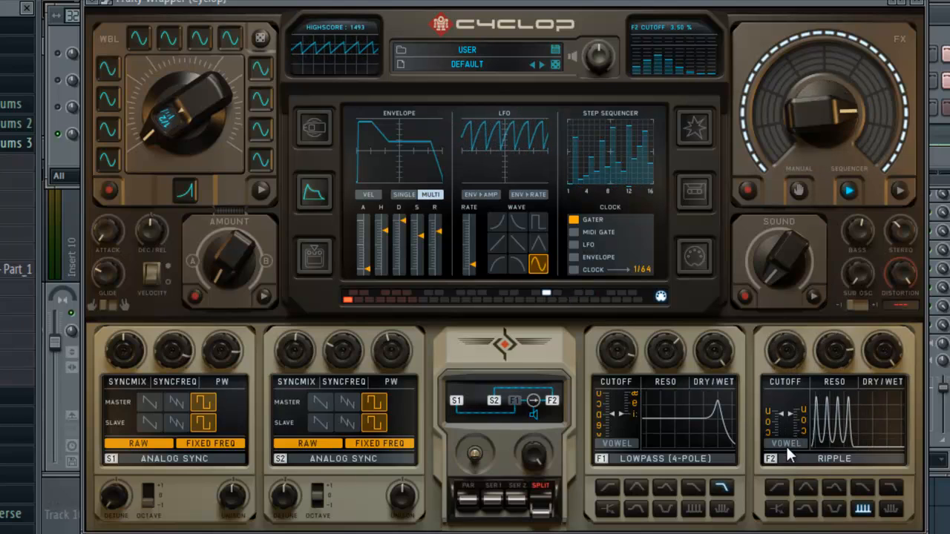
left_click_drag(630, 337, 645, 488)
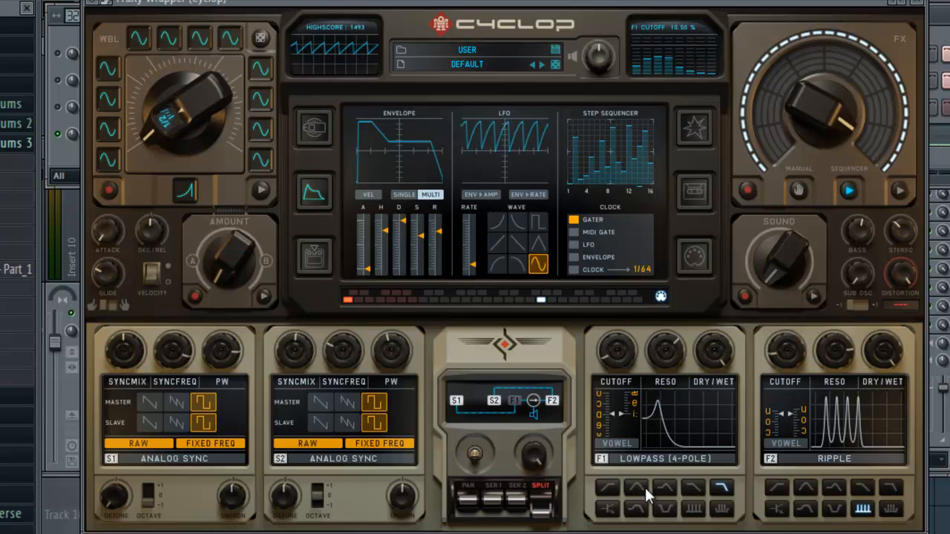
- Centre the balance between filters F1 and F2, and assign the LFO to F1's cutoff at the full +64
left_click_drag(540, 462, 540, 512)
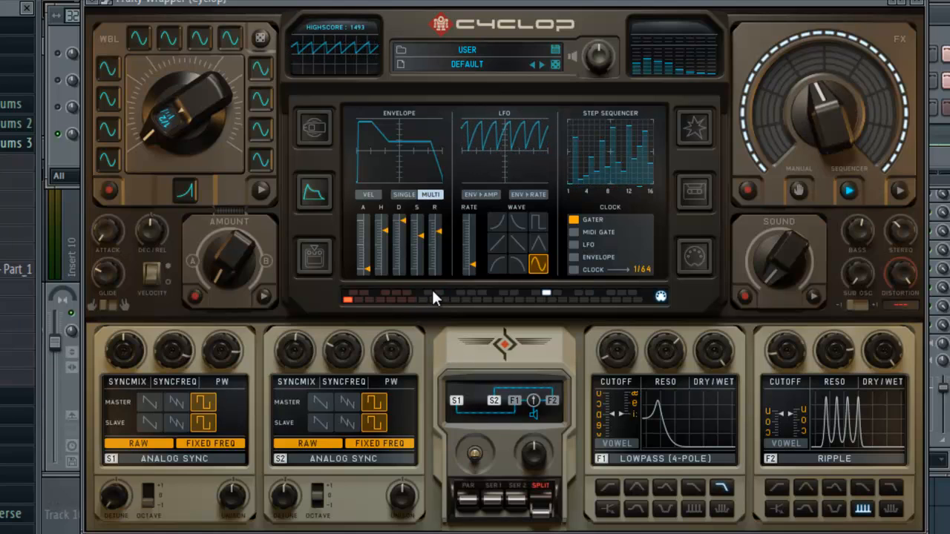
left_click(305, 256)
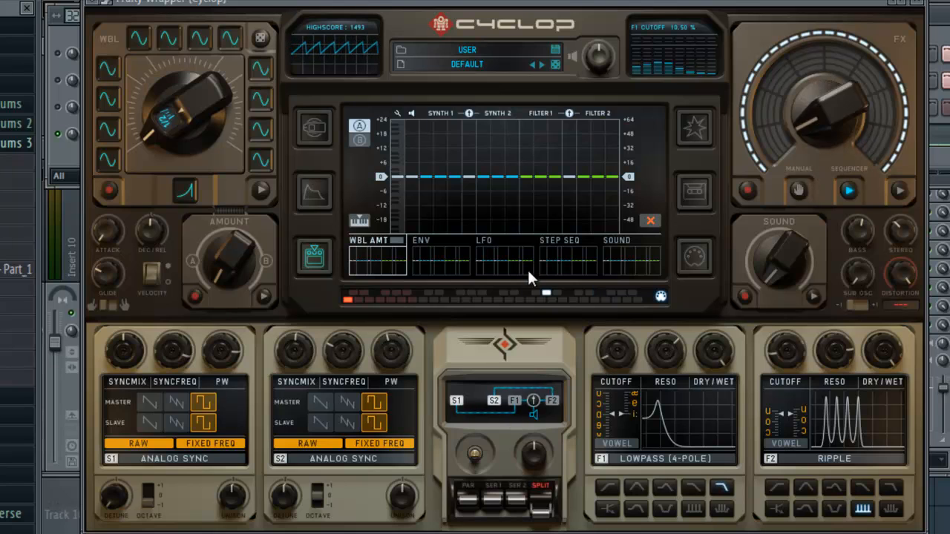
left_click(502, 250)
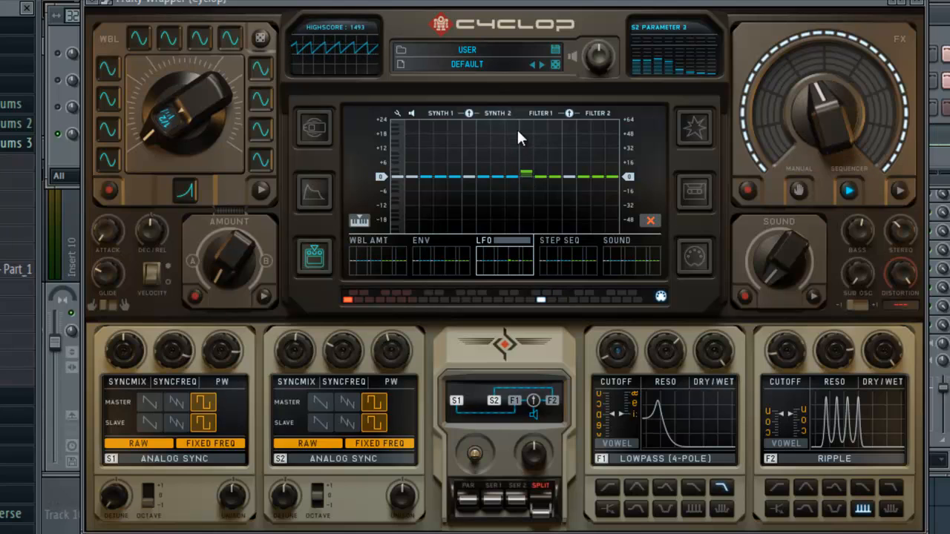
left_click(524, 150)
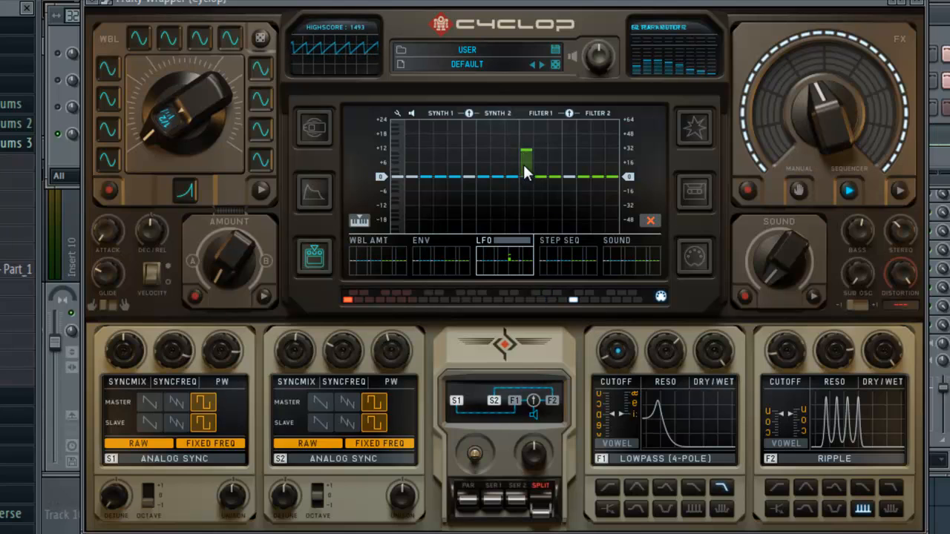
left_click_drag(526, 144, 524, 119)
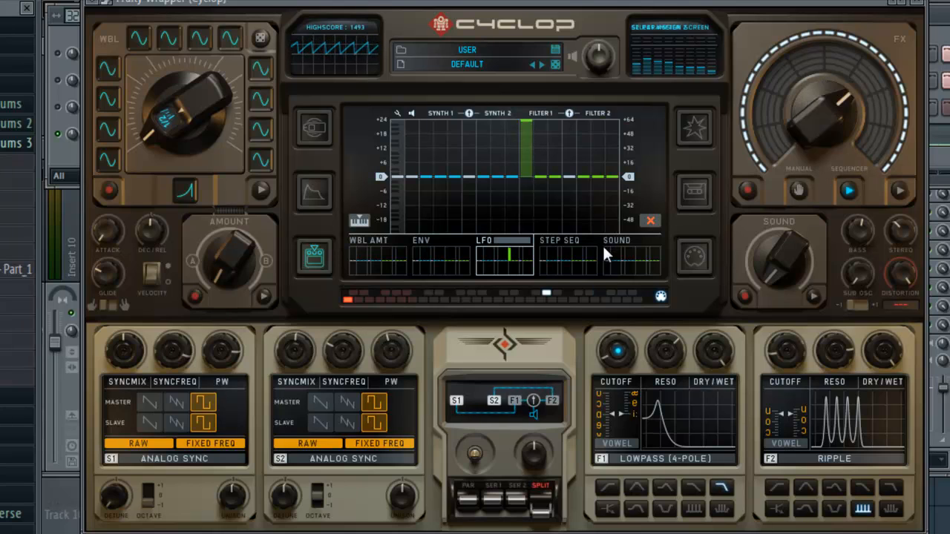
- Assign the LFO to F2's cutoff at +64 and to both filters' resonances at about +32
left_click_drag(584, 172, 585, 111)
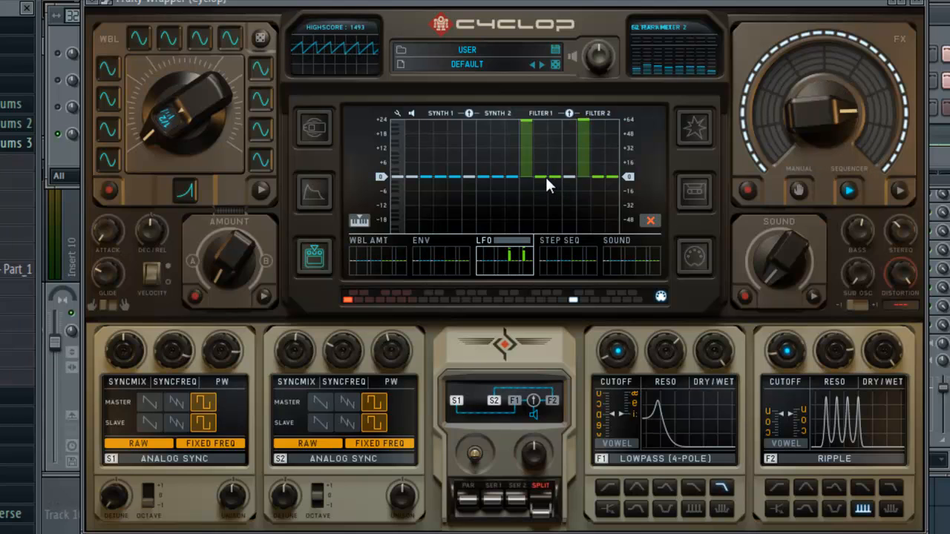
left_click_drag(544, 175, 543, 149)
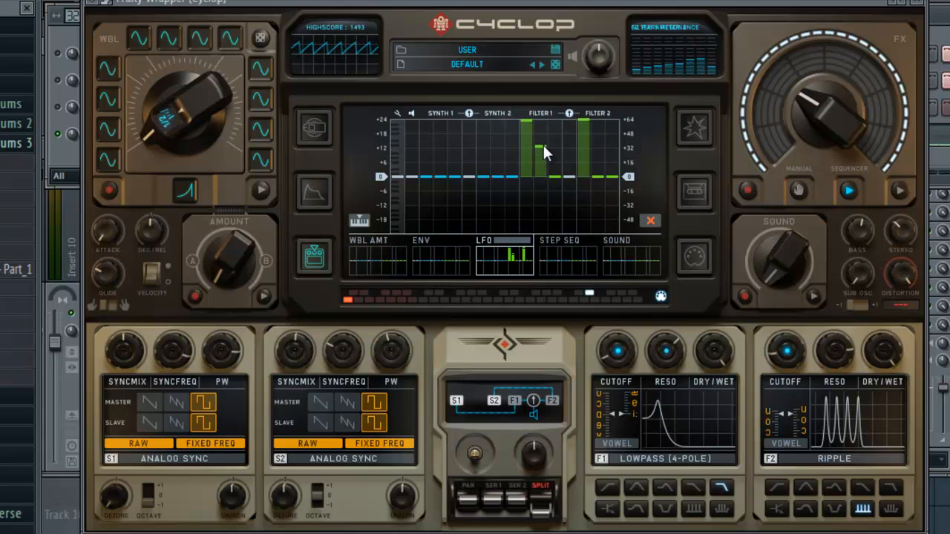
left_click(603, 147)
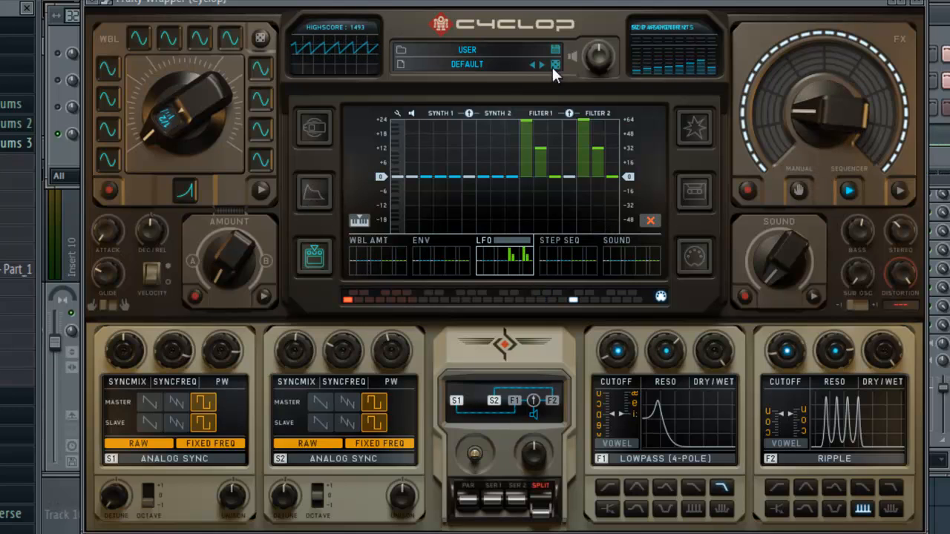
- Raise the LFO rate substantially for a fast modulation
left_click(318, 198)
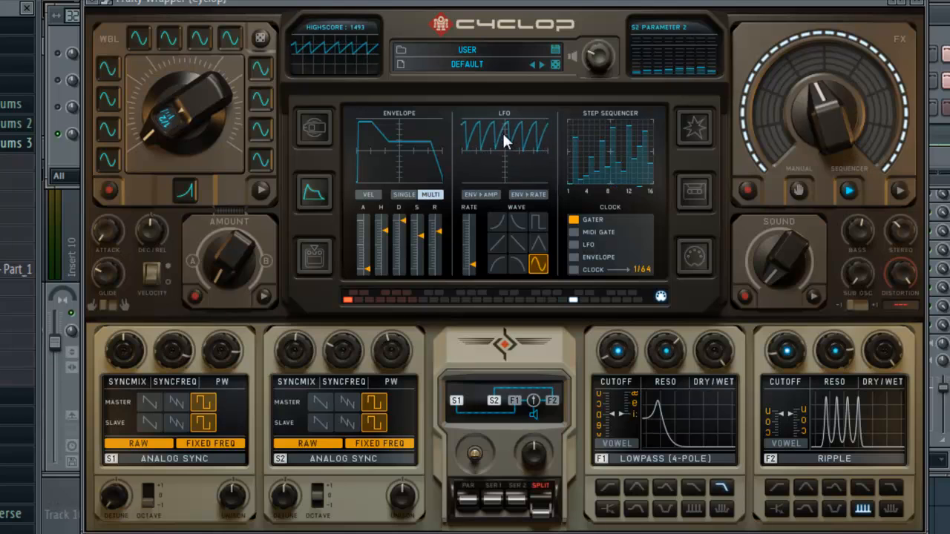
left_click_drag(474, 266, 479, 231)
- Unmute the Kick and Claps channels, and return to the Cyclop synth to fine-tune the LFO rate
left_click(68, 146)
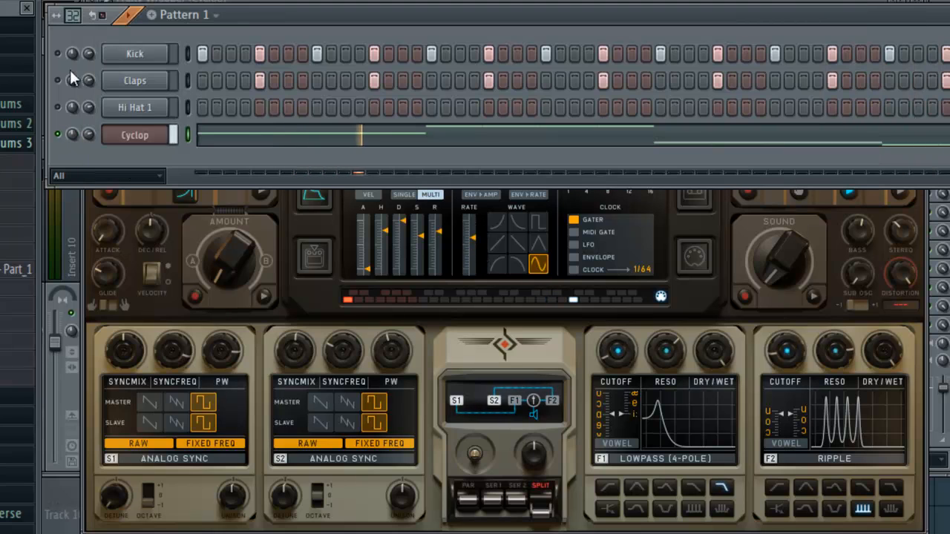
left_click(60, 80)
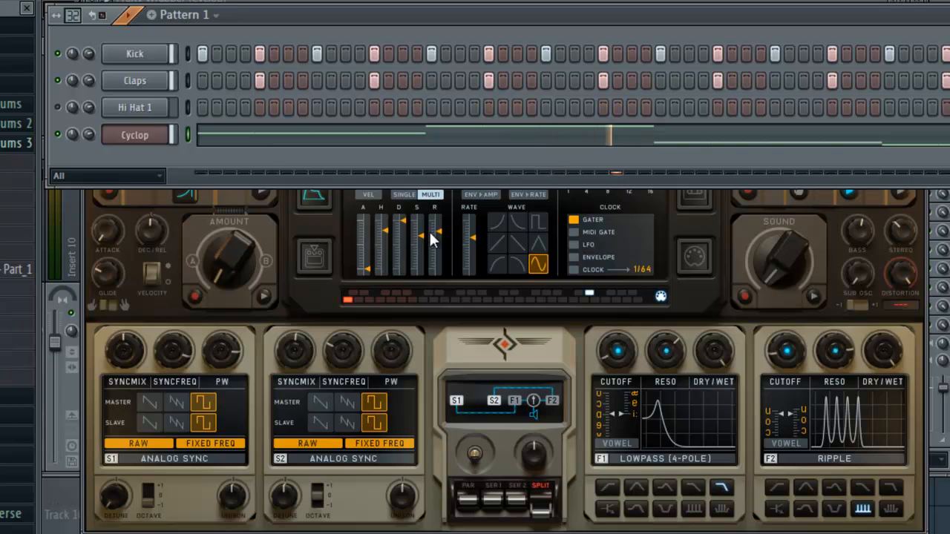
left_click(142, 134)
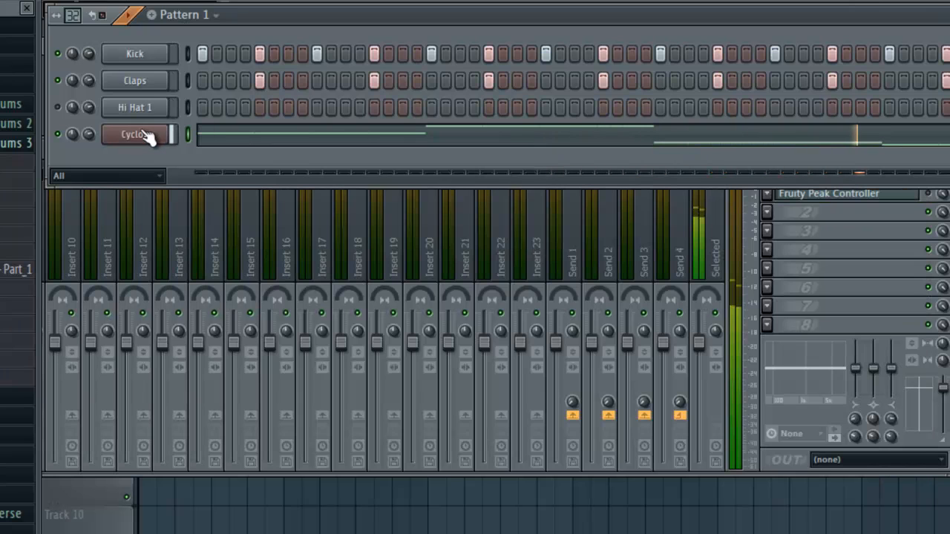
left_click(147, 136)
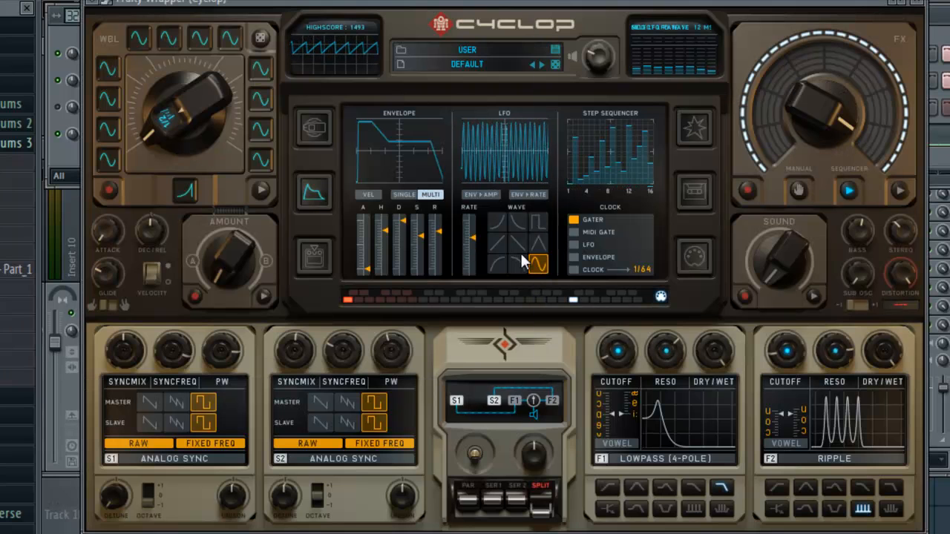
mouse_move(474, 235)
left_mouse_down()
mouse_move(479, 304)
mouse_move(481, 218)
mouse_move(480, 238)
left_mouse_up()
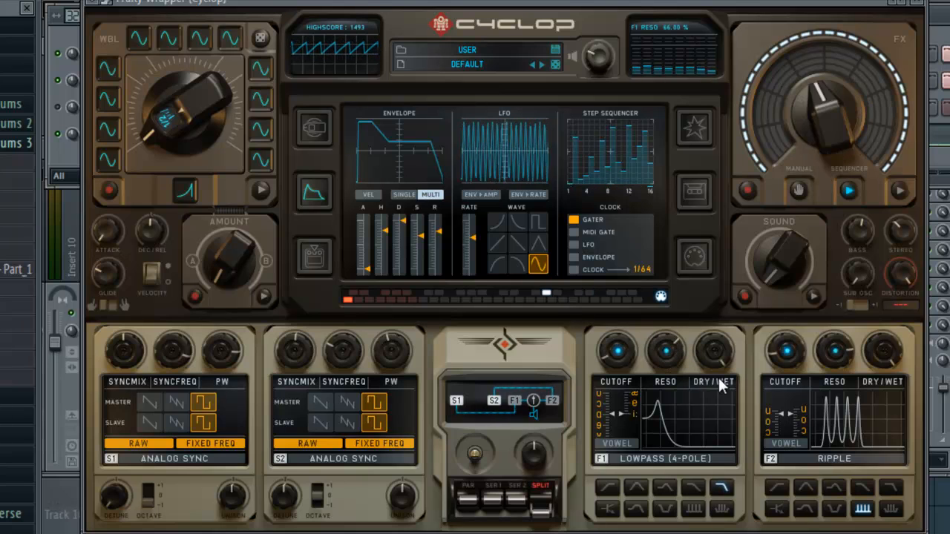
- Try much higher cutoffs on filters F1 and F2
left_click_drag(626, 353, 612, 226)
left_click_drag(790, 358, 763, 289)
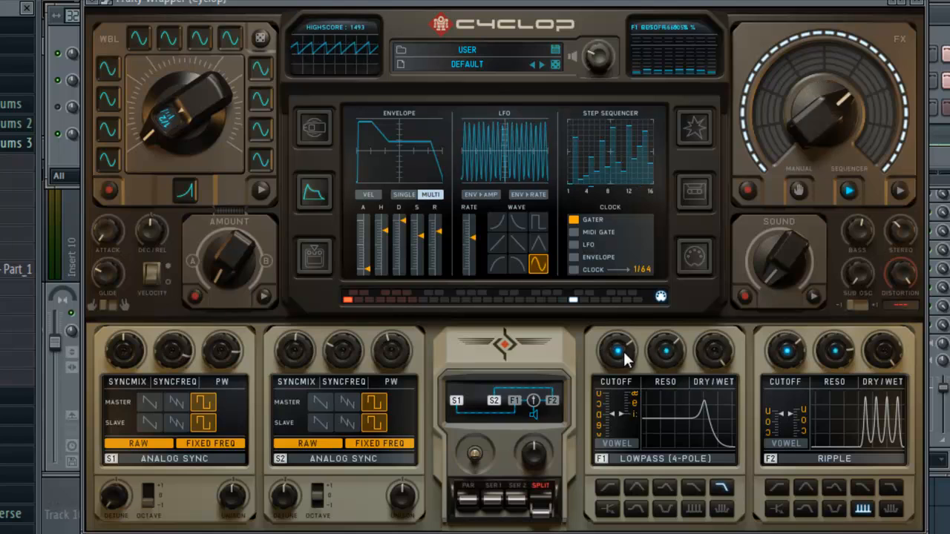
left_click_drag(620, 355, 647, 455)
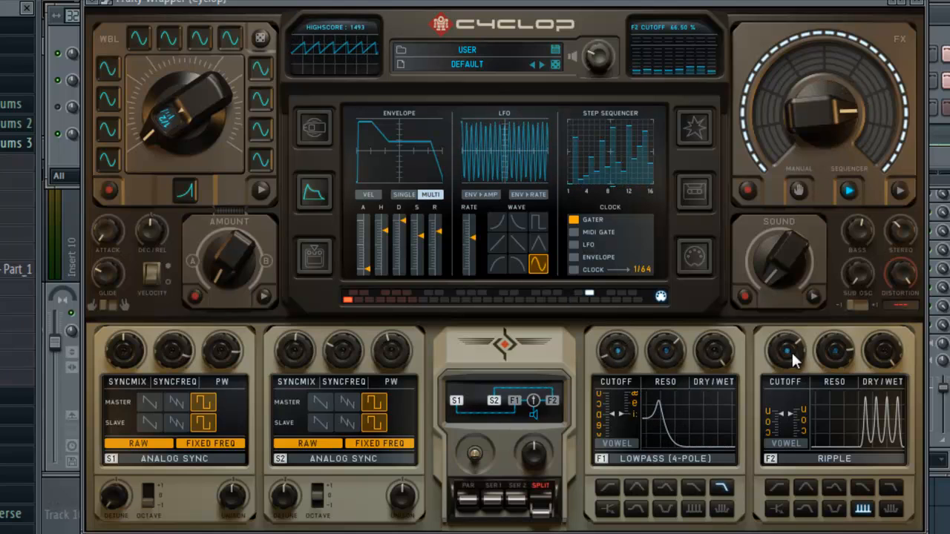
left_click_drag(792, 356, 819, 444)
- Try the lowpass, Bandpass/Lowpass and Bandpass types on filter F2
left_click(856, 491)
left_click(833, 486)
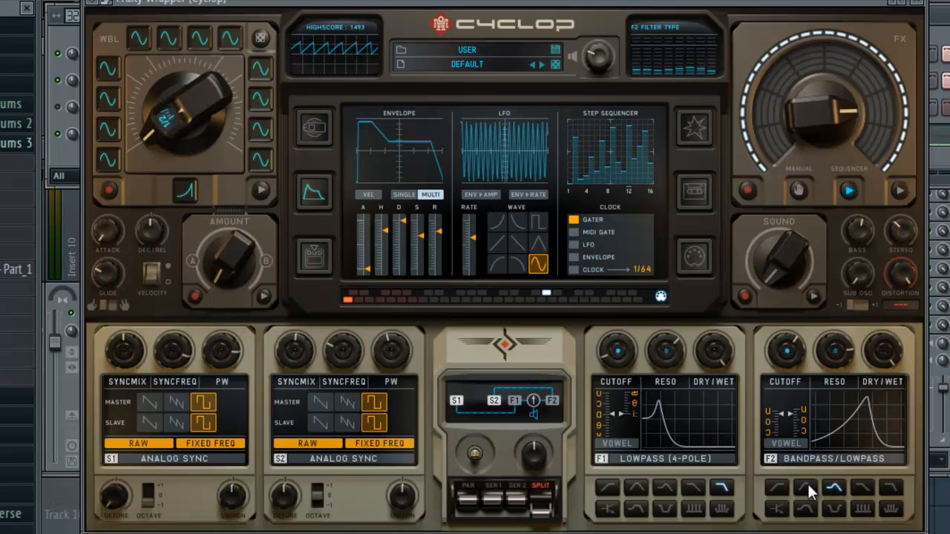
left_click(807, 487)
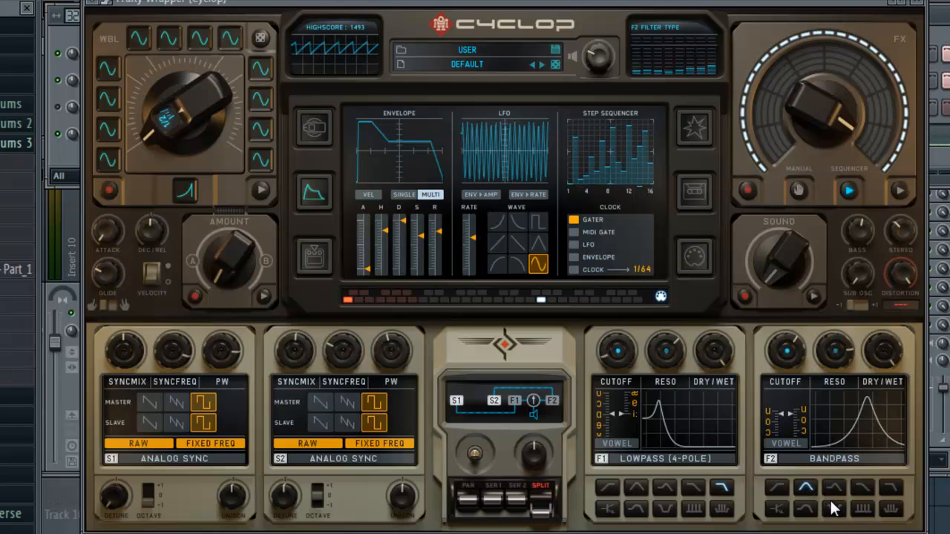
- Set filter F2 back to Ripple with a low cutoff and a higher resonance
left_click(862, 509)
left_click_drag(785, 383, 795, 446)
left_click_drag(836, 353, 845, 305)
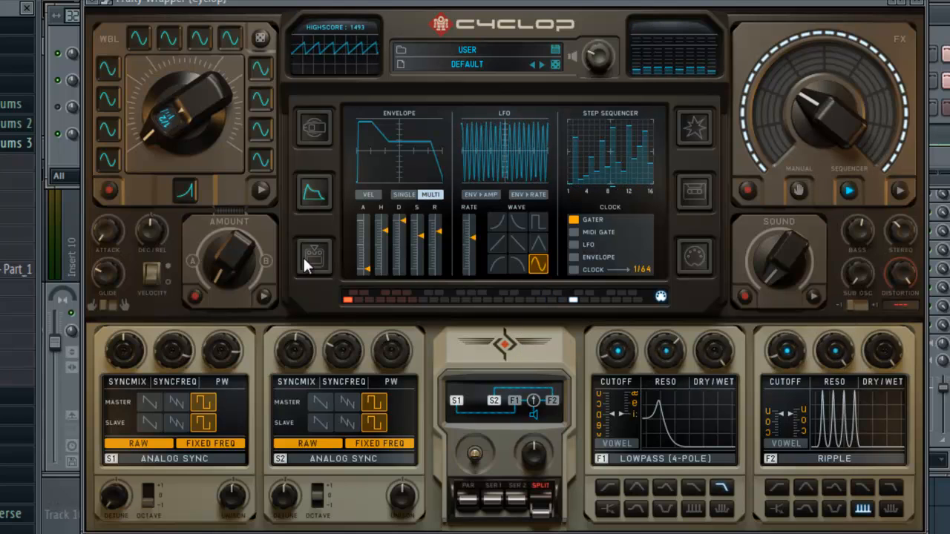
left_click(69, 150)
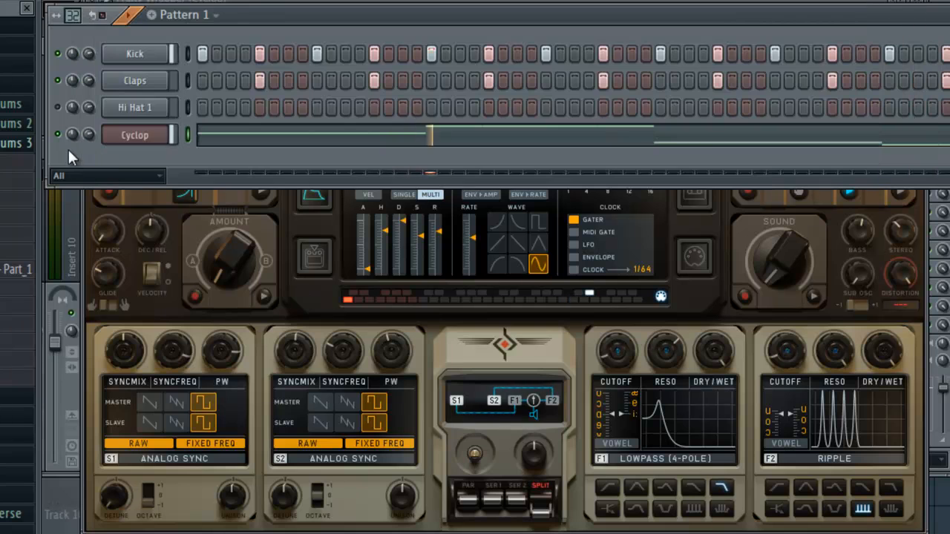
left_click(136, 136)
left_click(136, 133)
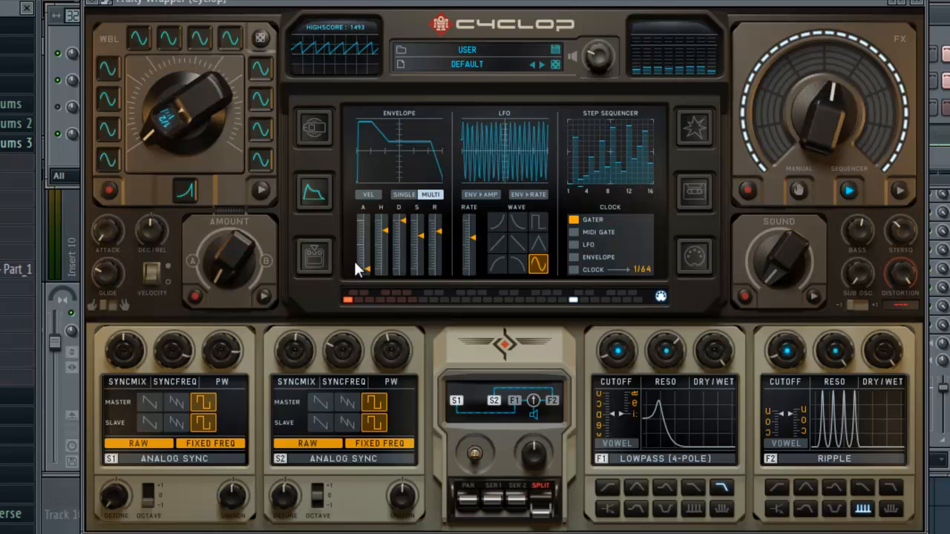
- Assign the envelope to the master level with full negative modulation
left_click(317, 256)
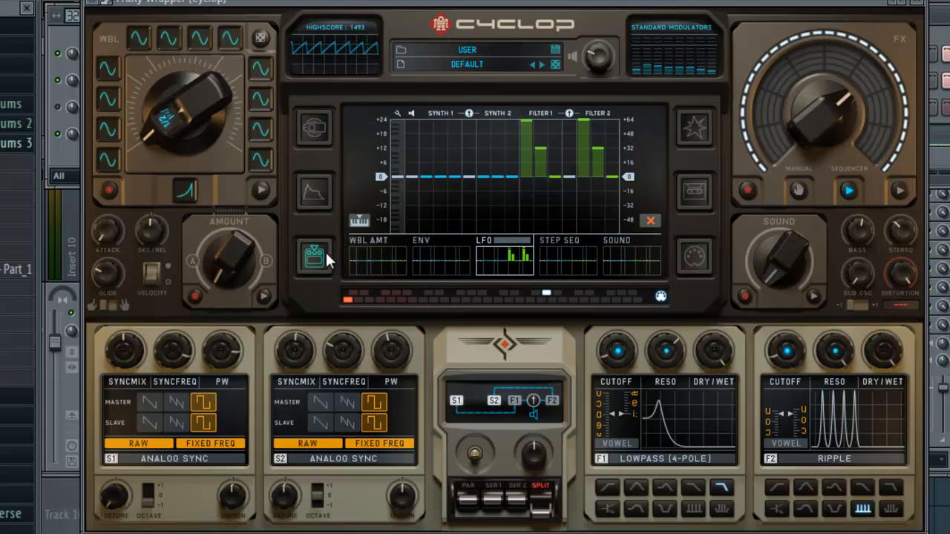
left_click(456, 256)
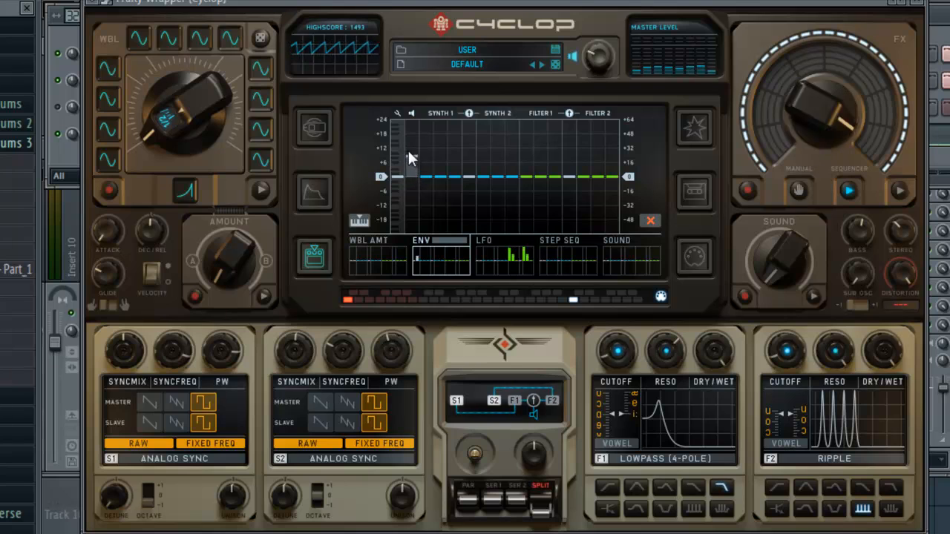
left_click_drag(407, 105, 413, 253)
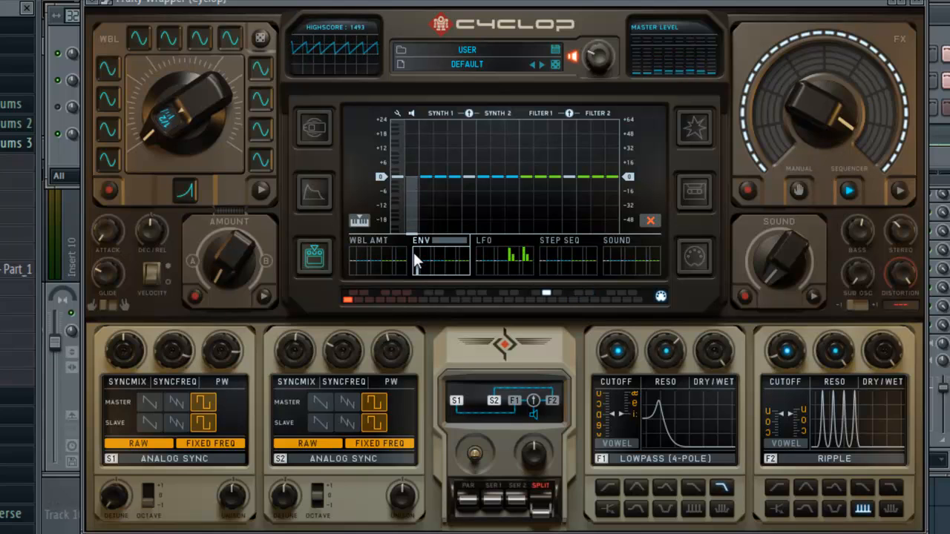
- Lower the envelope's release and sustain to their minimum
left_click(311, 191)
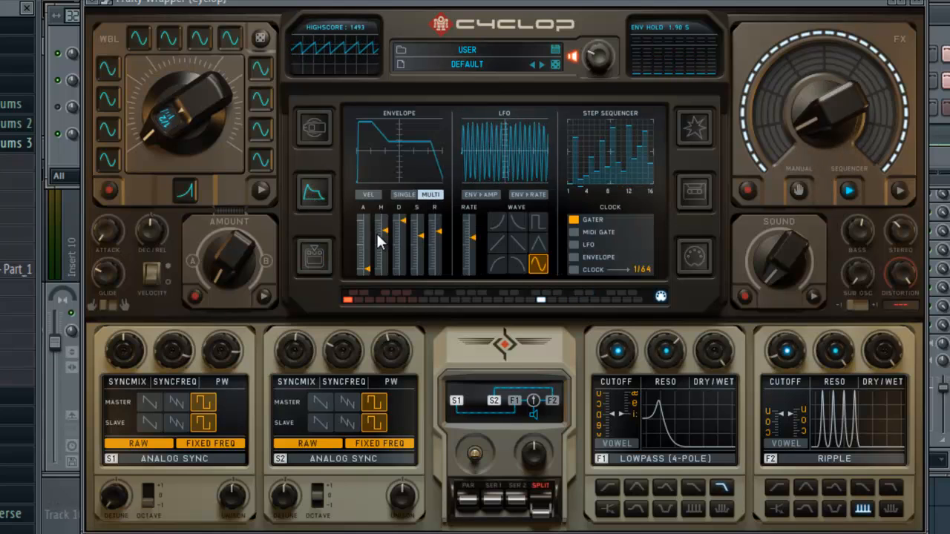
left_click_drag(439, 232, 438, 271)
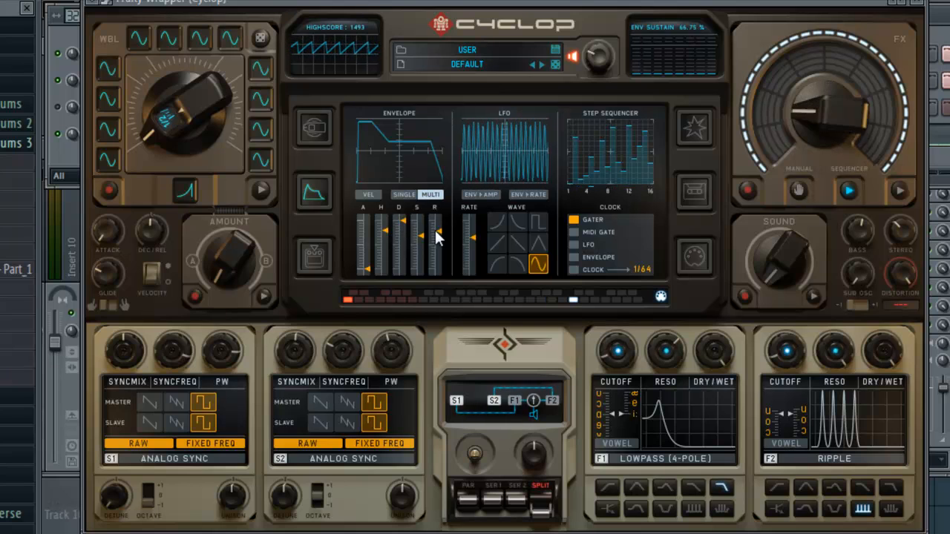
left_click_drag(420, 236, 419, 345)
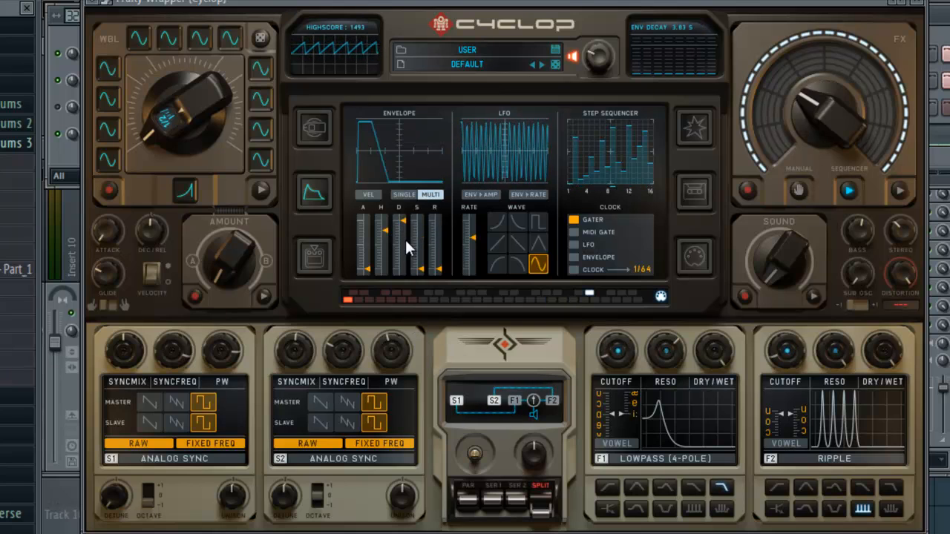
- Shorten the envelope's hold to a small value and fine-tune its decay to a long setting
left_click_drag(385, 228, 392, 293)
mouse_move(401, 223)
left_mouse_down()
mouse_move(408, 264)
mouse_move(401, 215)
mouse_move(403, 224)
left_mouse_up()
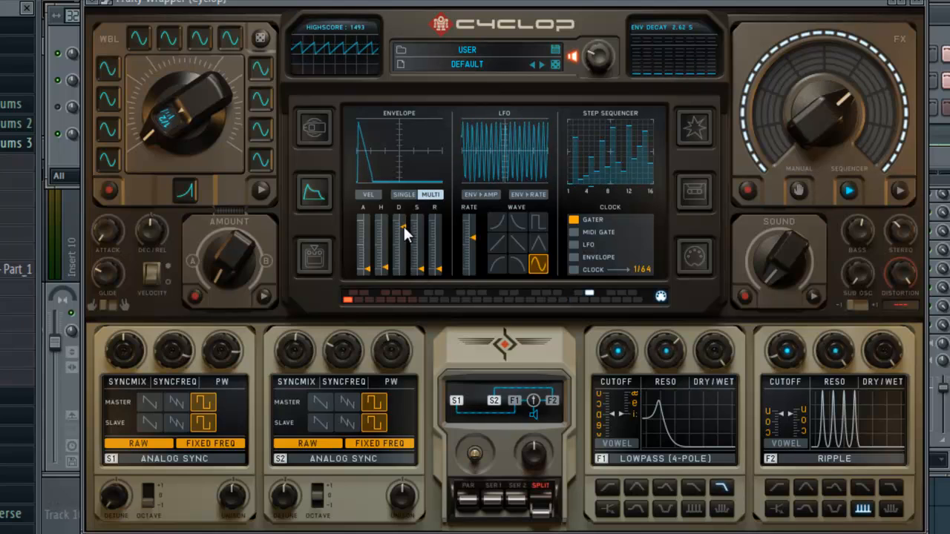
mouse_move(385, 259)
left_mouse_down()
mouse_move(384, 246)
mouse_move(409, 259)
mouse_move(408, 270)
mouse_move(384, 251)
mouse_move(401, 255)
mouse_move(400, 206)
mouse_move(399, 245)
mouse_move(386, 256)
mouse_move(401, 225)
left_mouse_up()
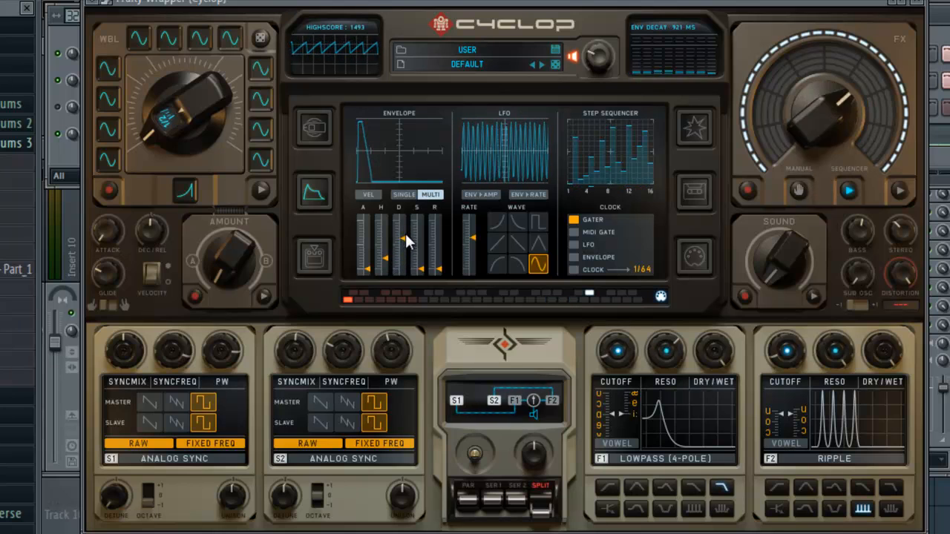
left_click_drag(405, 240, 403, 233)
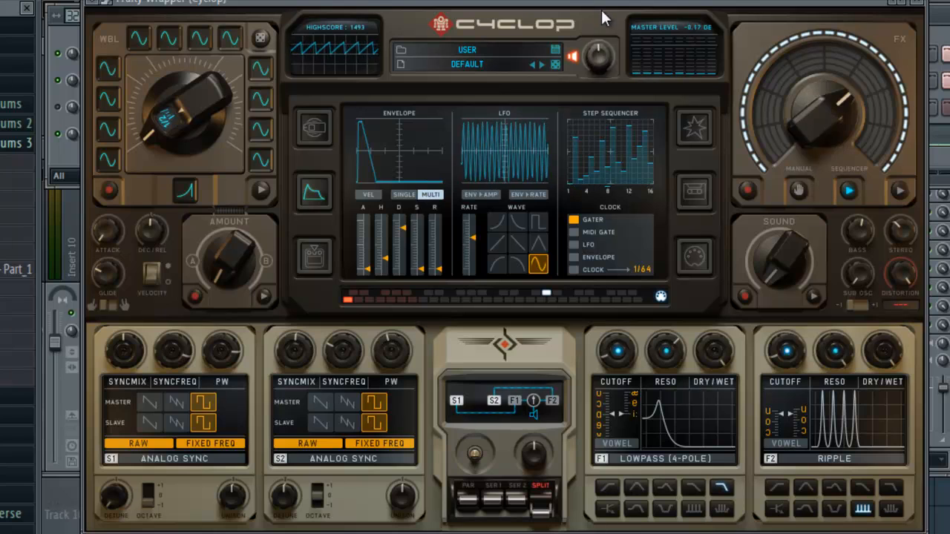
mouse_move(401, 228)
left_mouse_down()
mouse_move(404, 235)
mouse_move(400, 214)
left_mouse_up()
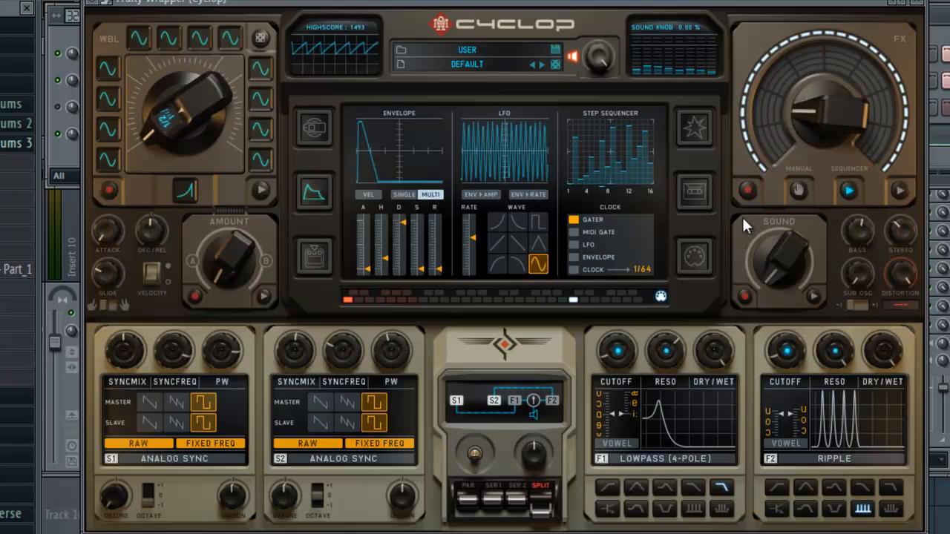
- Audition the square, curved and ramp LFO waves one after another, returning to the sine wave
left_click(539, 222)
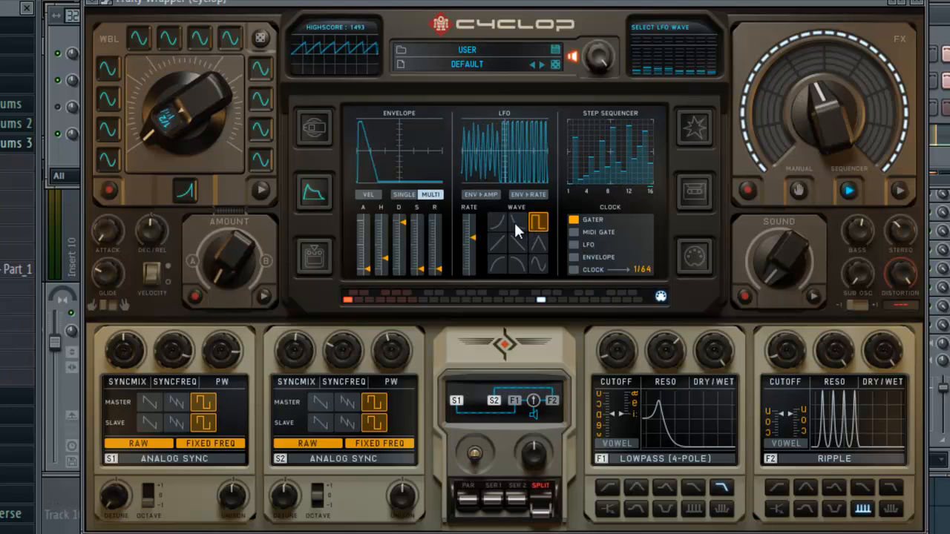
left_click(515, 222)
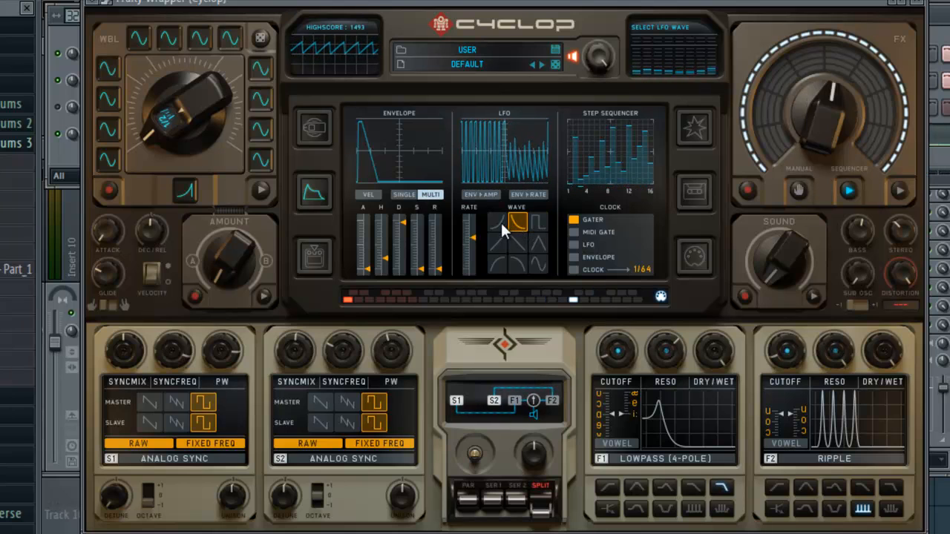
left_click(496, 220)
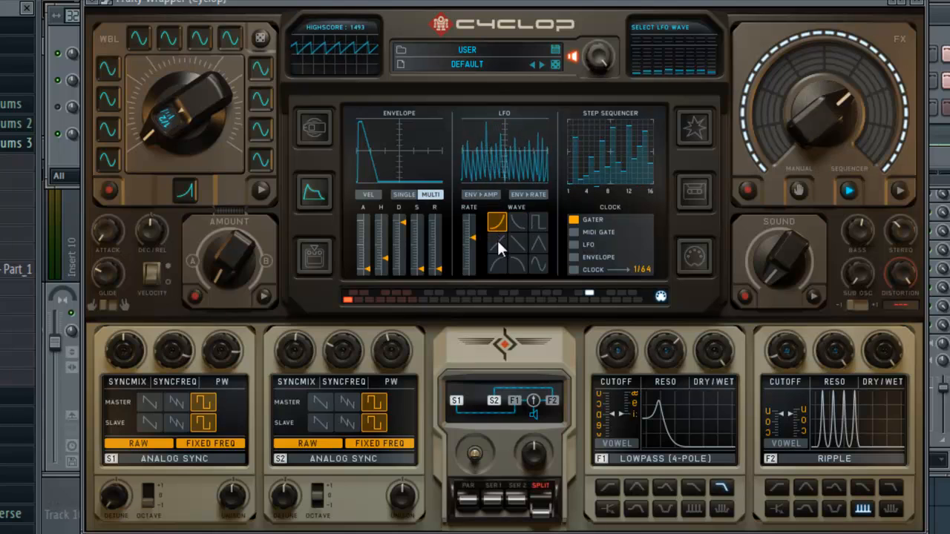
left_click(497, 242)
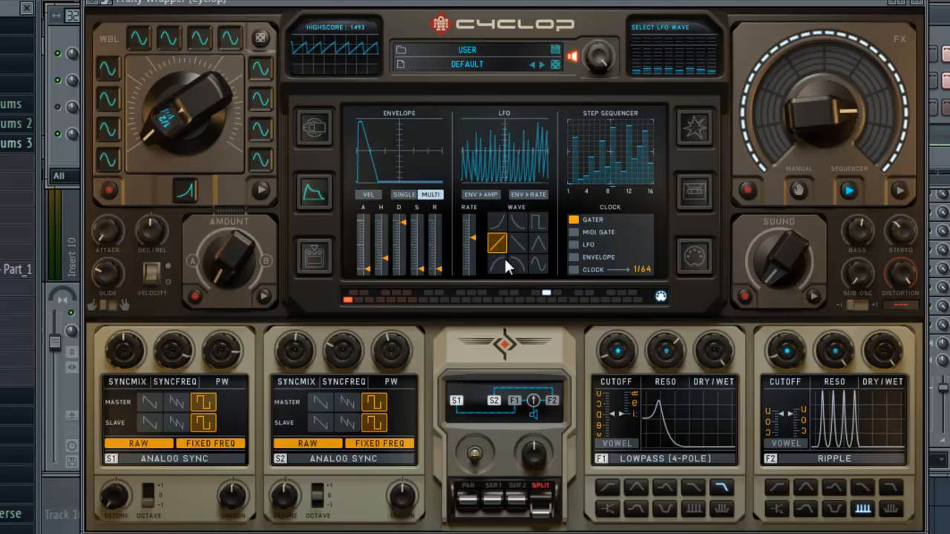
left_click(497, 262)
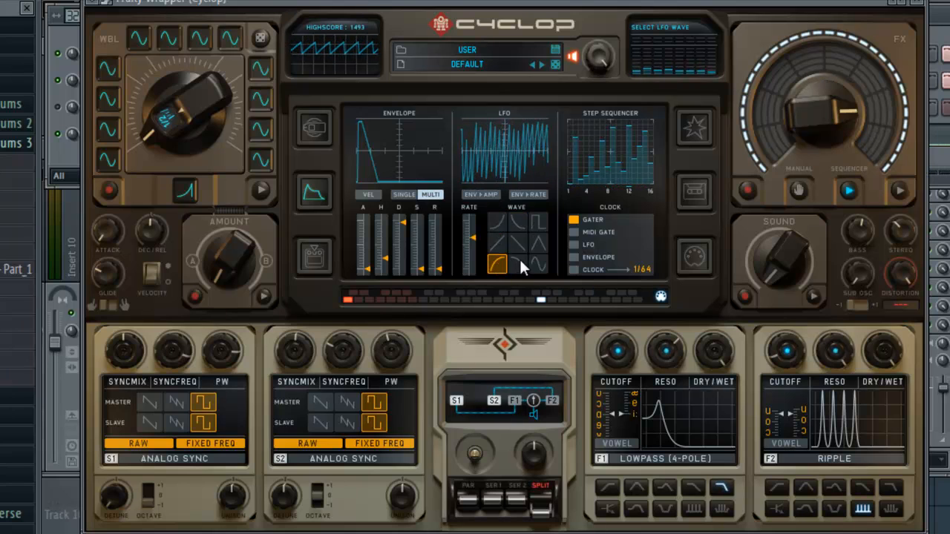
left_click(519, 257)
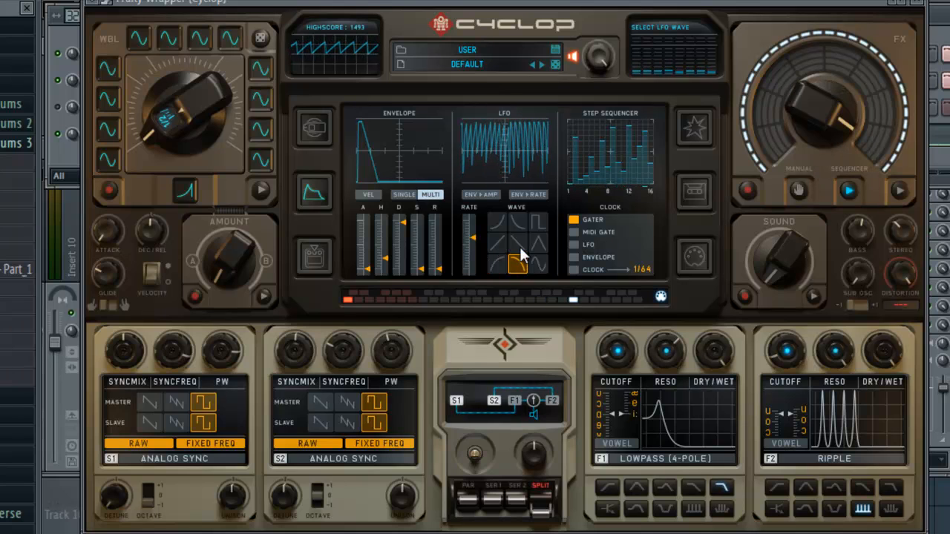
left_click(536, 260)
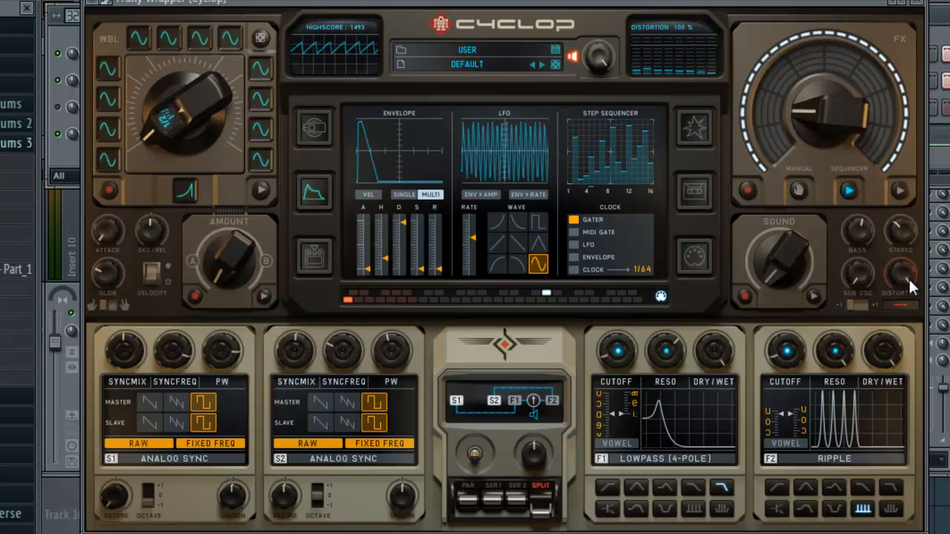
- Audition the AMP, DRIVE, DIST and DIODE distortion types in turn
left_click(902, 304)
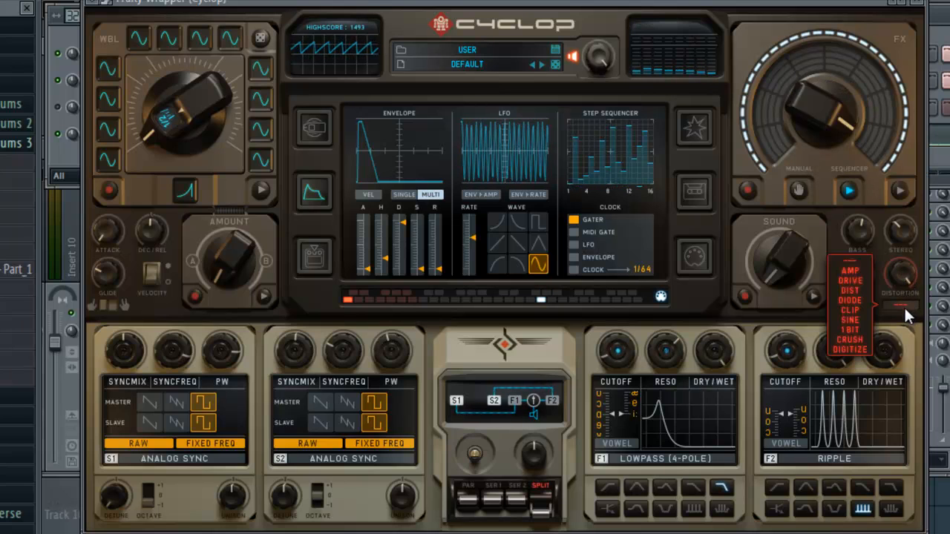
left_click(856, 267)
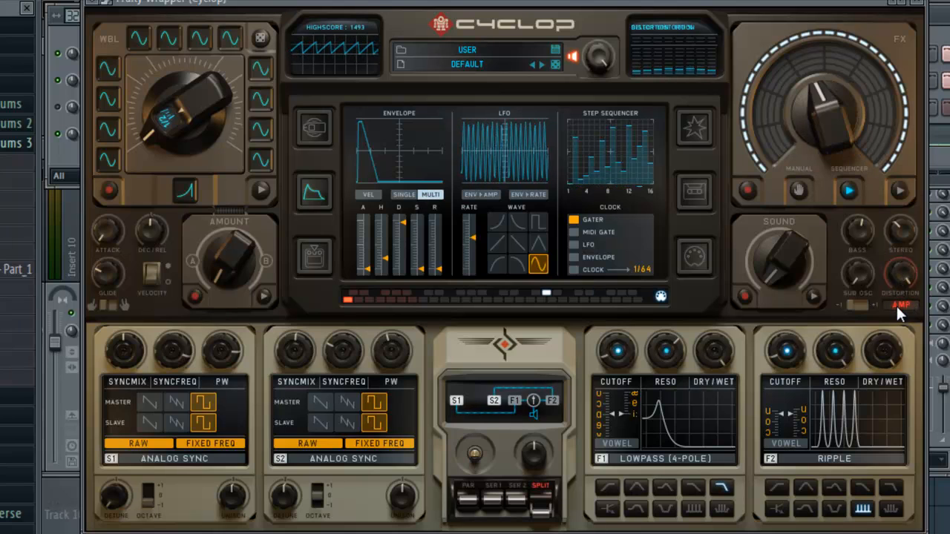
left_click(896, 304)
left_click(854, 279)
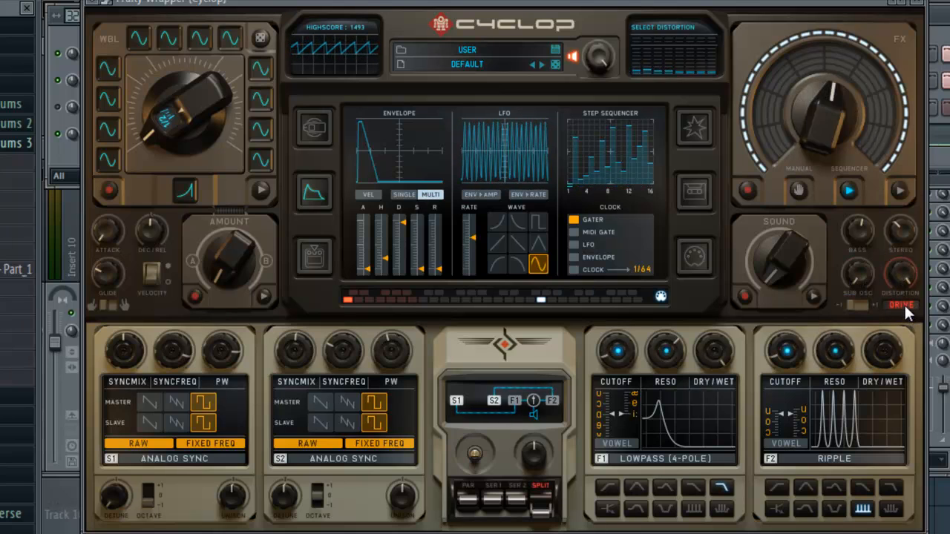
left_click(903, 304)
left_click(855, 290)
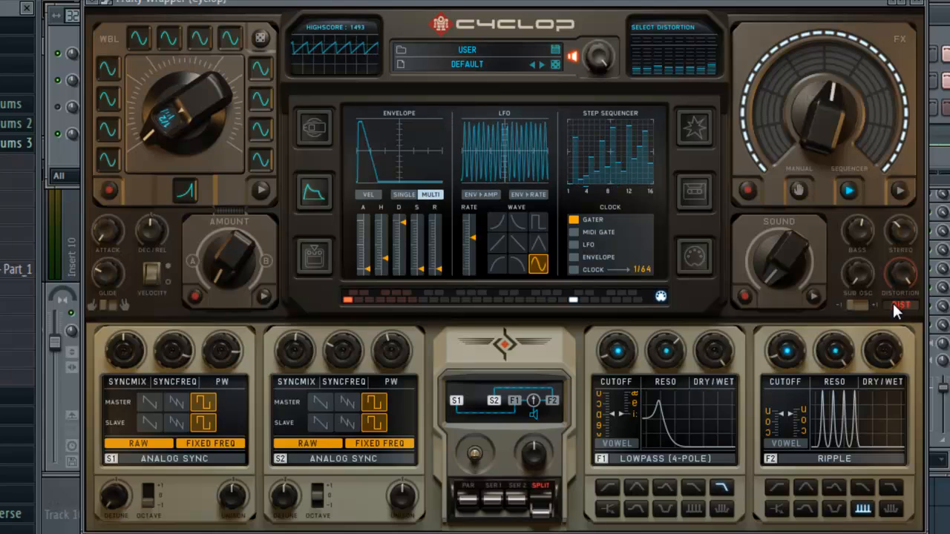
left_click(894, 303)
left_click(857, 297)
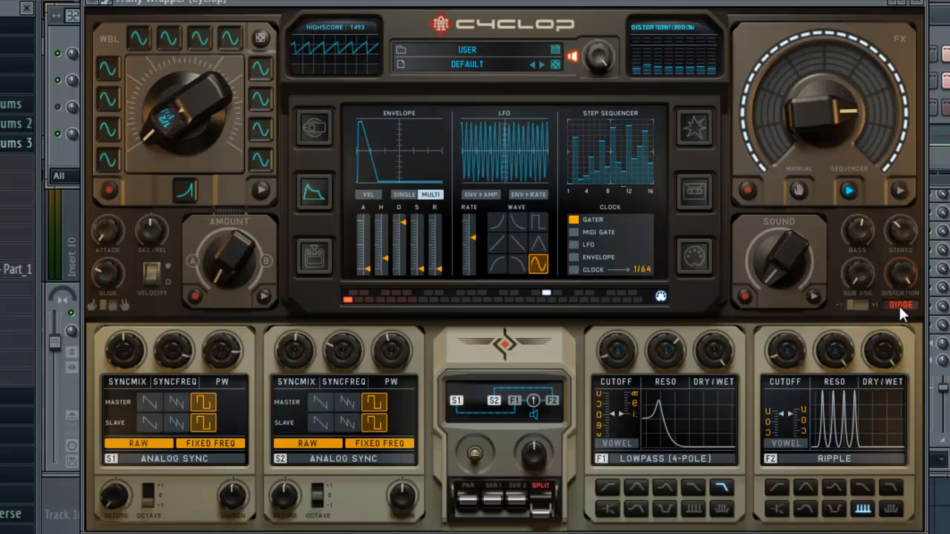
- Audition the CLIP, SINE, 1 BIT, CRUSH and DIGITIZE distortion types in turn
left_click(899, 304)
left_click(855, 309)
left_click(894, 302)
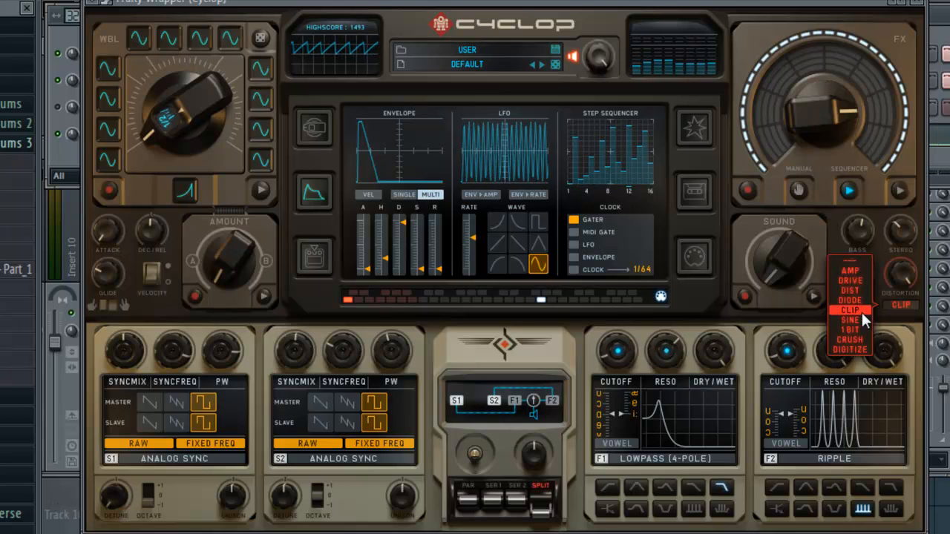
left_click(858, 317)
left_click(901, 303)
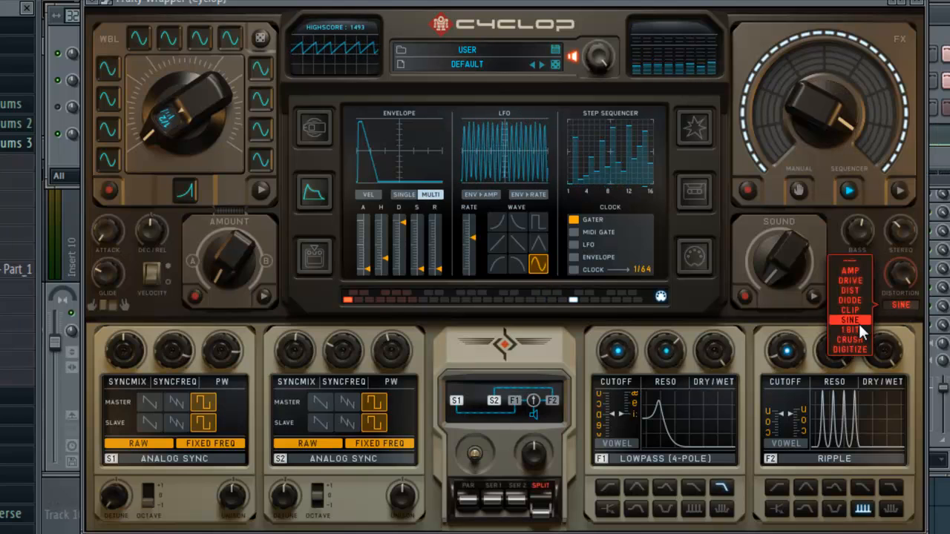
left_click(859, 326)
left_click(894, 299)
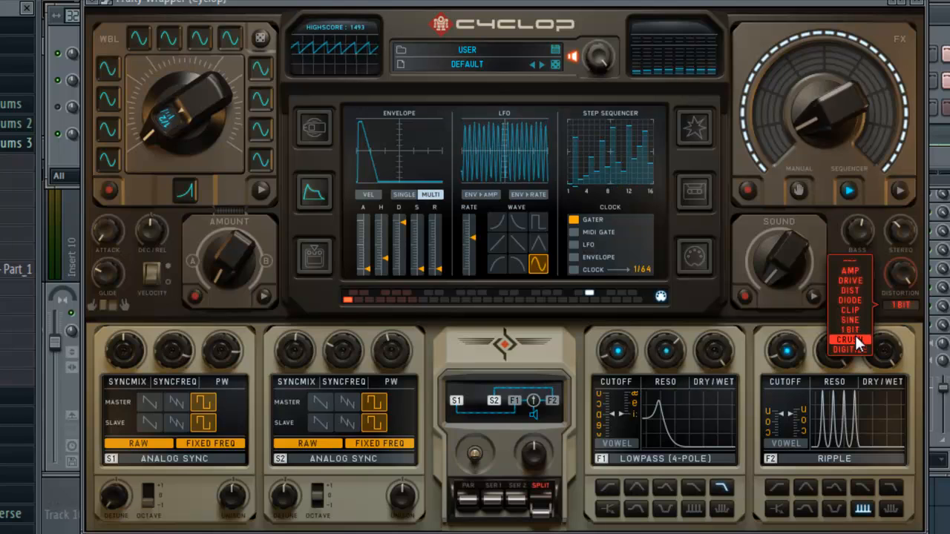
left_click(855, 333)
left_click(899, 301)
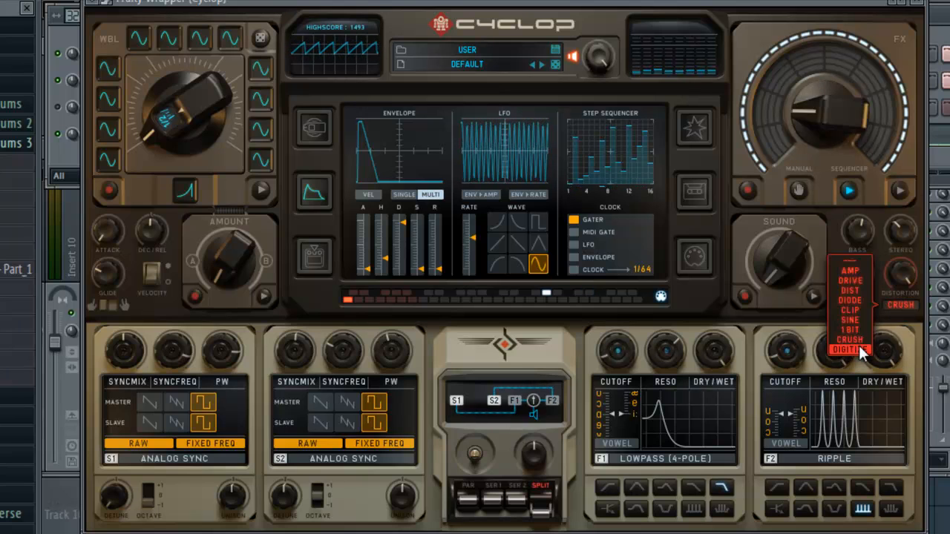
left_click(858, 343)
- Compare the AMP distortion with DRIVE and DIODE, and set the distortion type to AMP
left_click(893, 303)
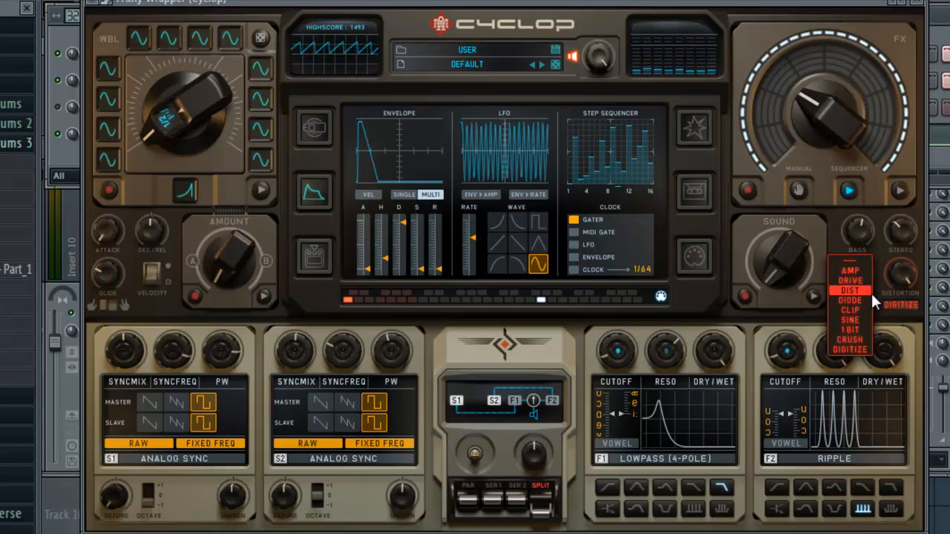
left_click(853, 272)
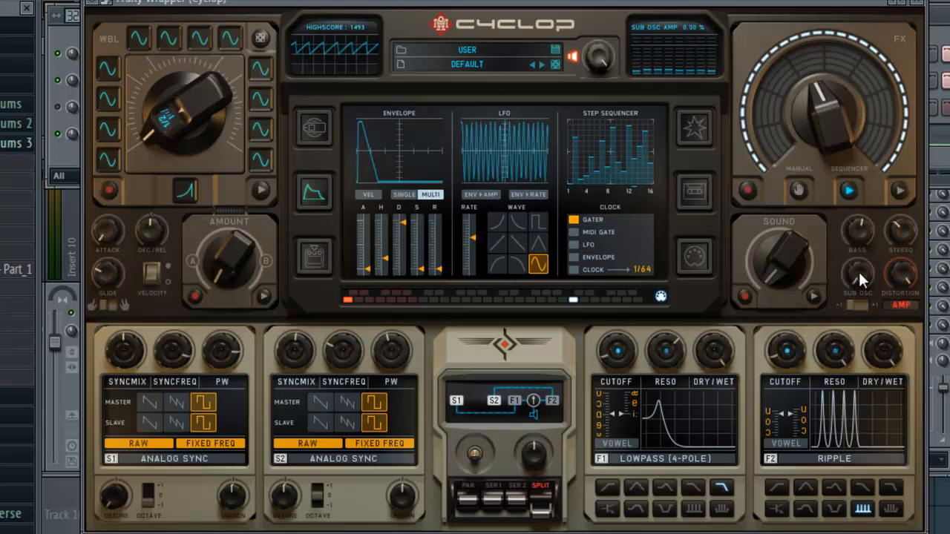
left_click(901, 292)
left_click(854, 278)
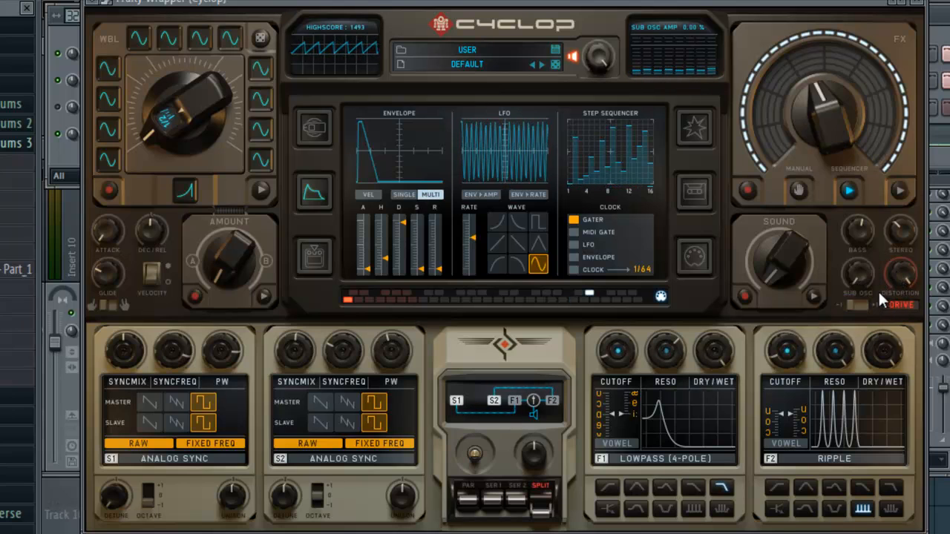
left_click(885, 296)
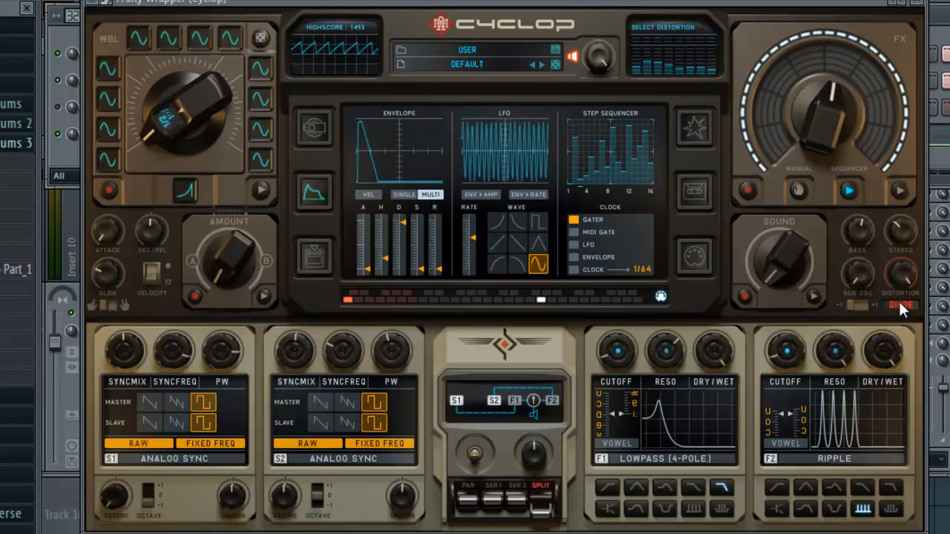
left_click(900, 300)
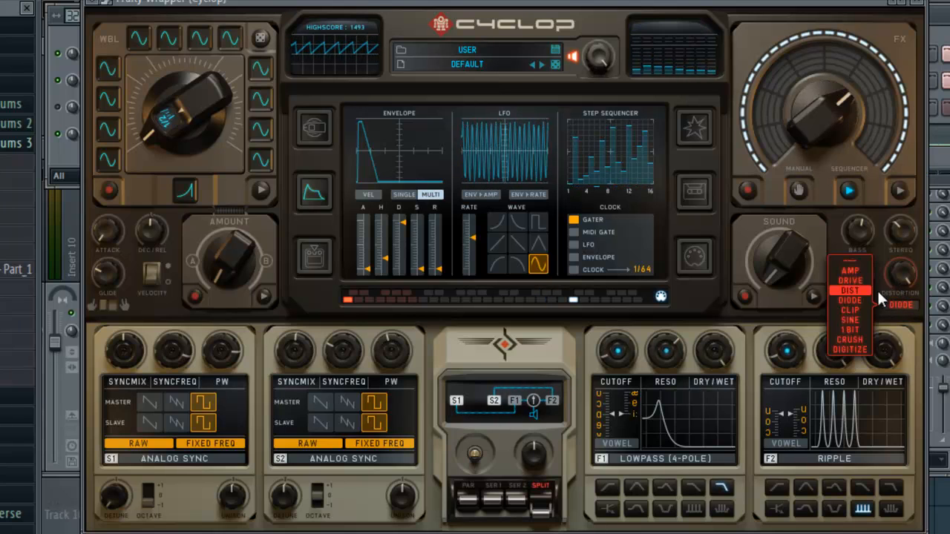
left_click(862, 280)
left_click(898, 305)
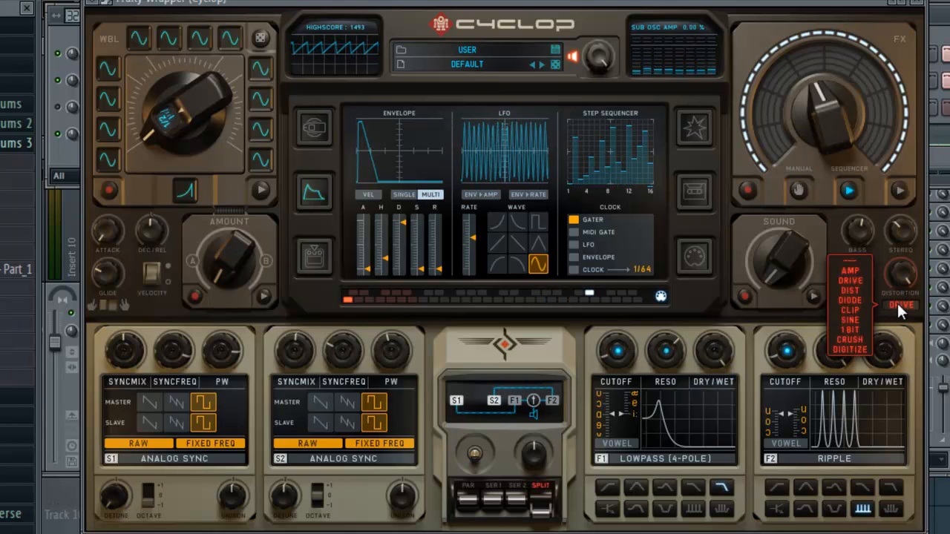
left_click(851, 271)
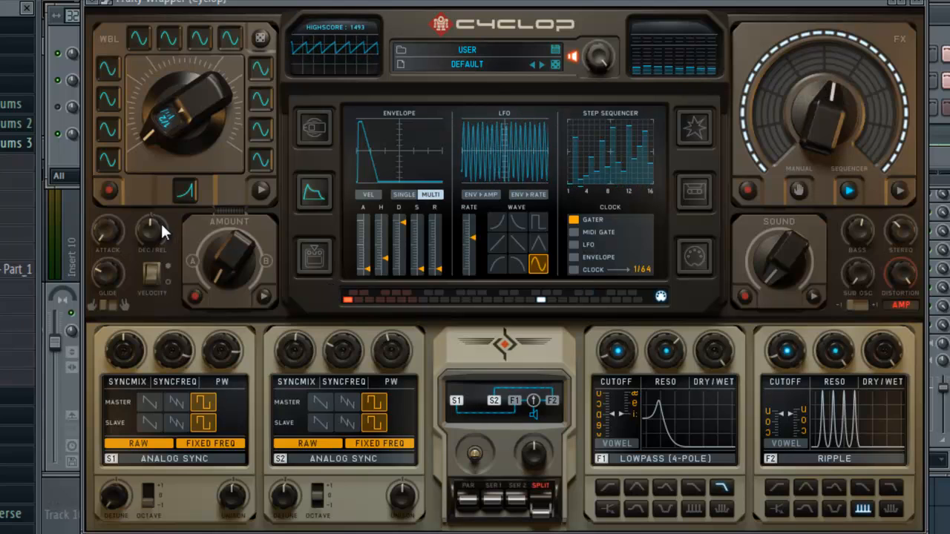
- Set the glide time to 354 ms
mouse_move(161, 223)
left_mouse_down()
mouse_move(174, 286)
mouse_move(163, 224)
left_mouse_up()
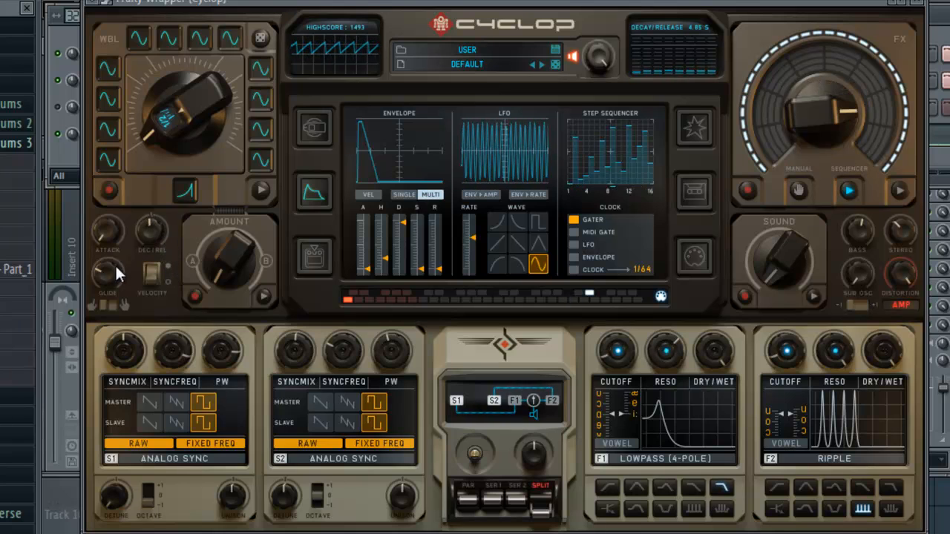
left_click_drag(107, 302, 108, 196)
left_click_drag(101, 267, 102, 247)
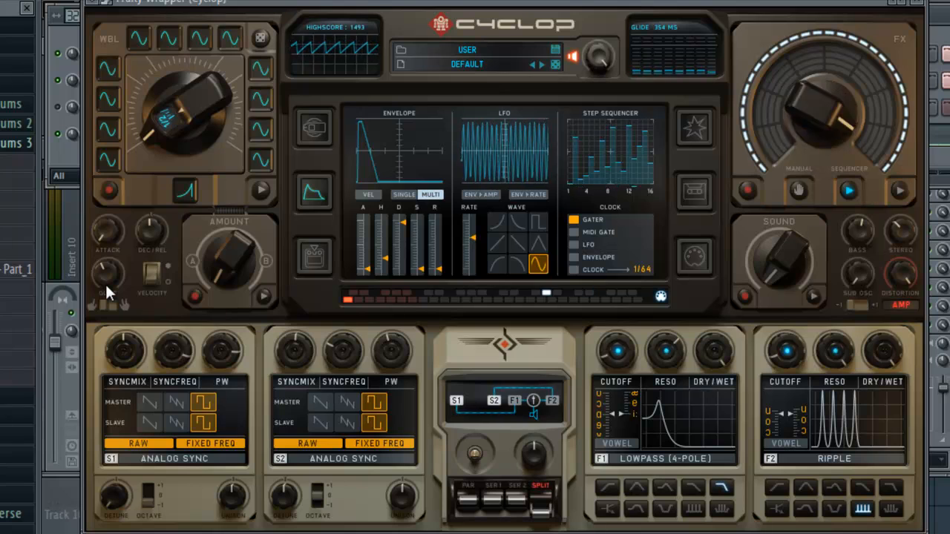
- Fill the Hi Hat 1 channel in Pattern 1 every 4 steps and shift the hits two steps off the kick
left_click(63, 97)
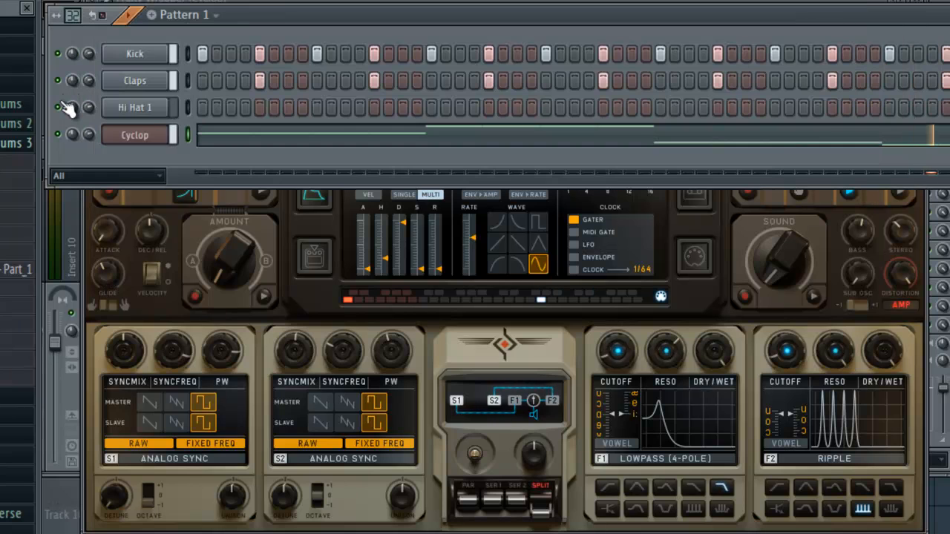
right_click(161, 128)
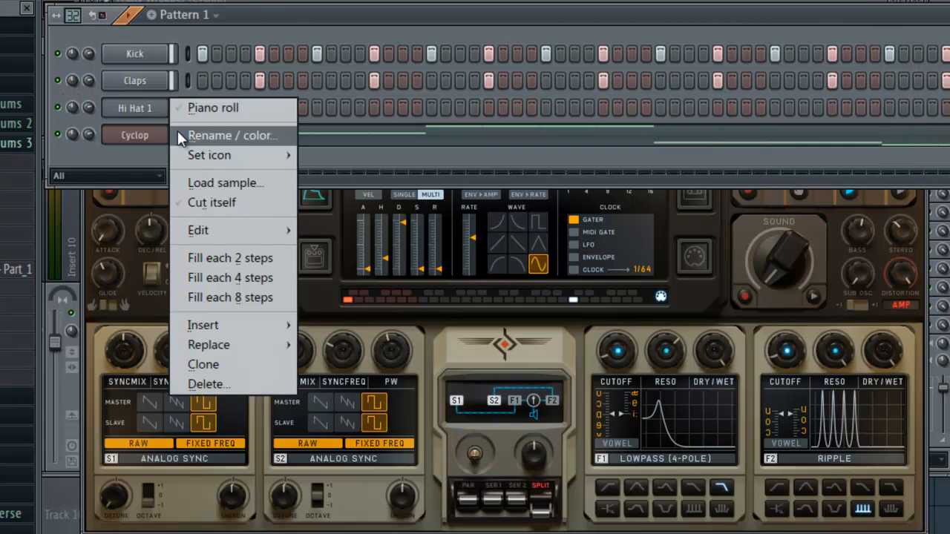
left_click(247, 277)
key("ctrl+shift+Left")
key("ctrl+shift+Left")
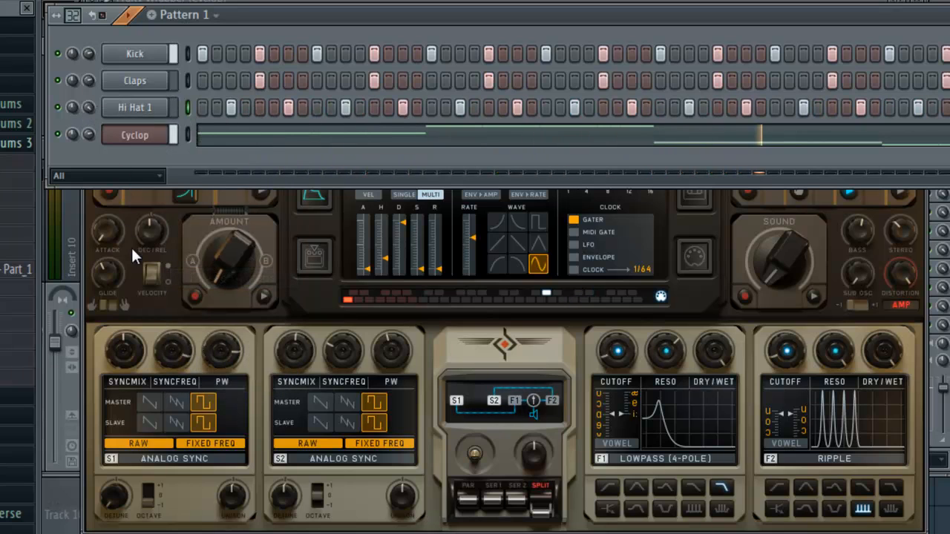
right_click(93, 106)
key("Escape")
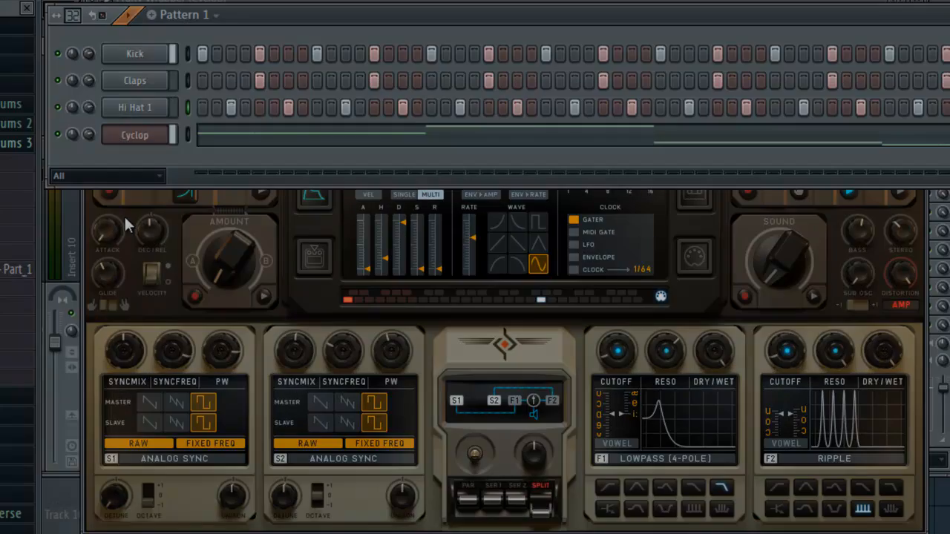